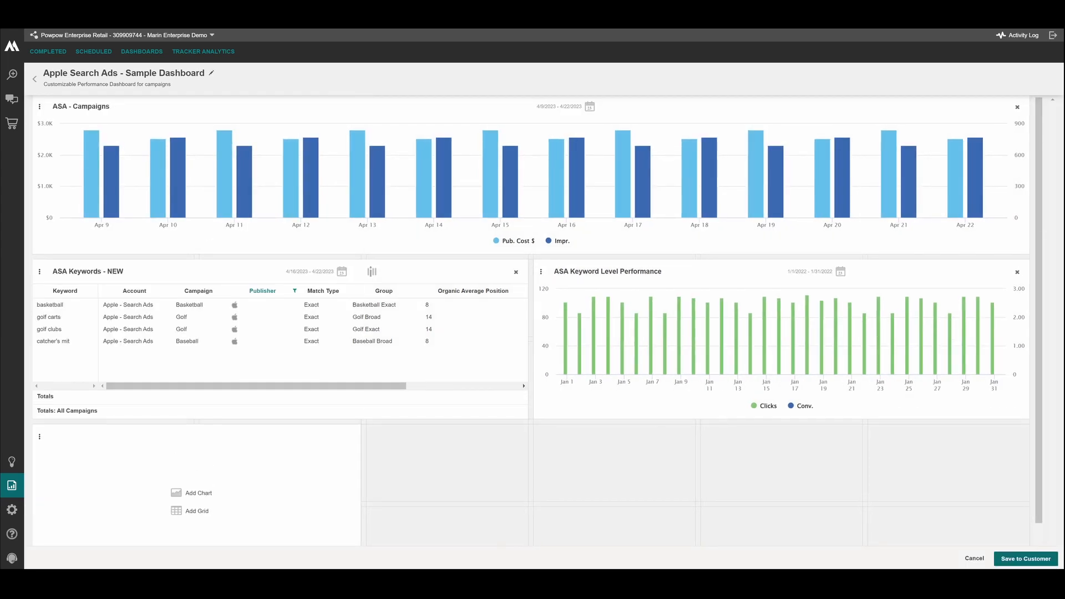
left_click(212, 74)
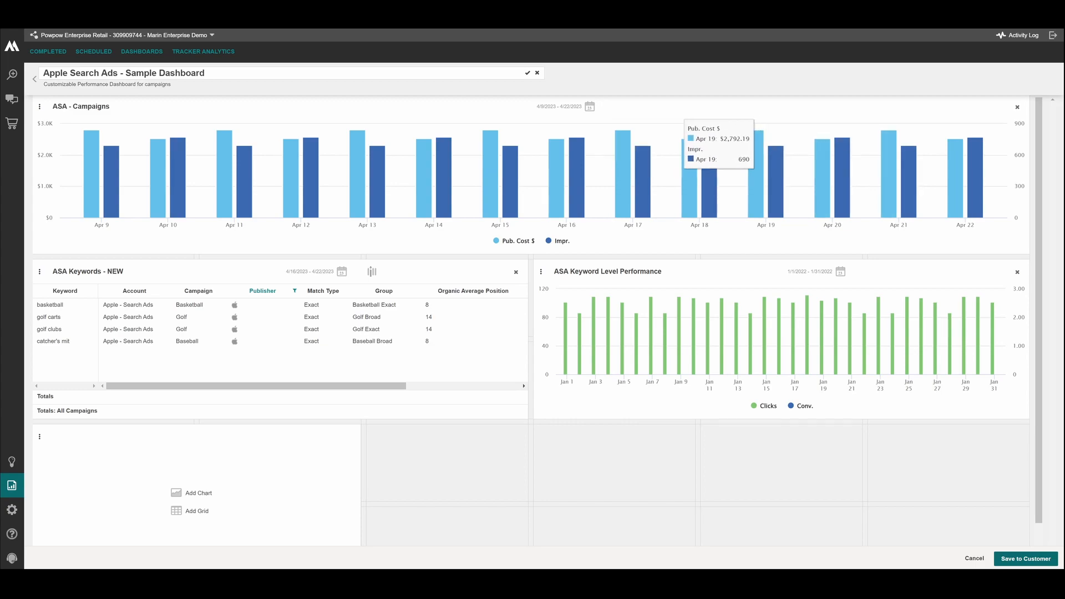
key("Return")
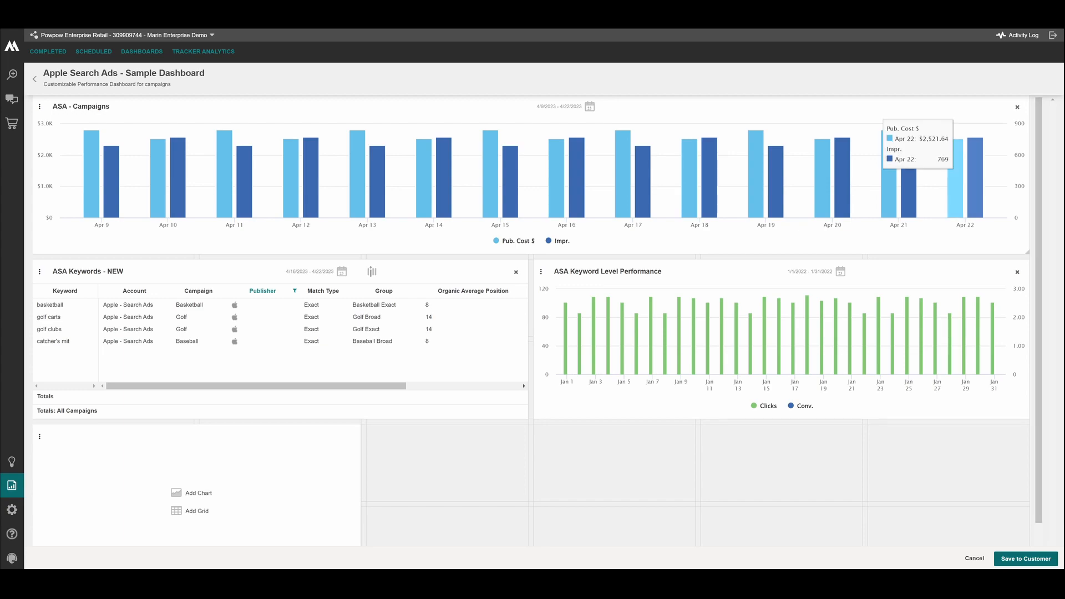
left_click_drag(764, 272, 731, 265)
left_click(724, 271)
scroll(731, 264, "up", 1)
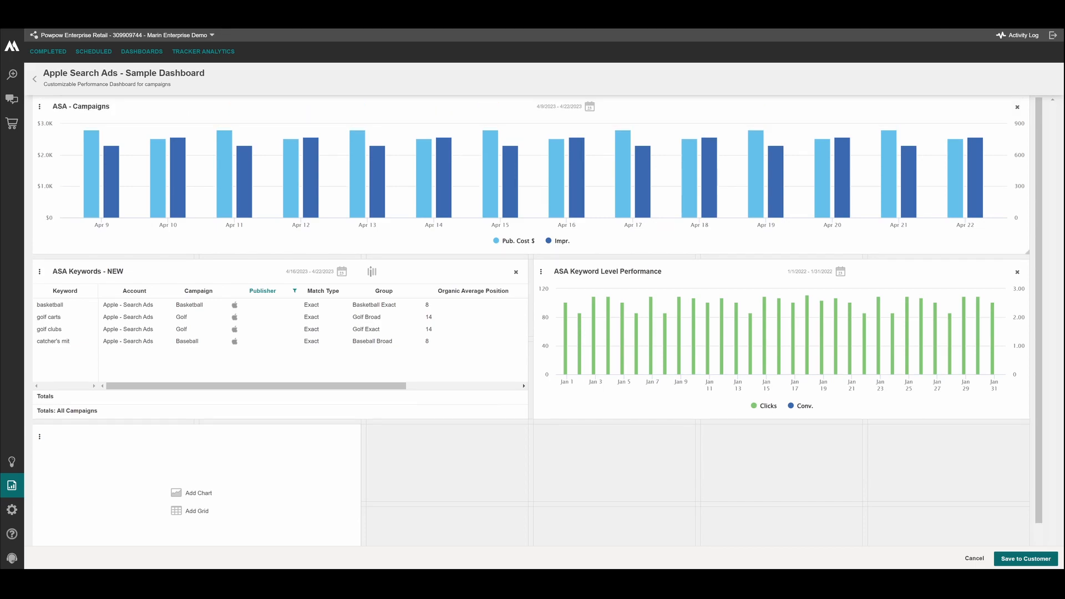
Examine the ASA Keywords - NEW grid's columns through to Clicks and Apple LAT On Conv
mouse_move(310, 386)
left_mouse_down()
mouse_move(424, 386)
mouse_move(310, 386)
left_mouse_up()
mouse_move(311, 386)
left_mouse_down()
mouse_move(425, 385)
mouse_move(309, 386)
left_mouse_up()
left_click_drag(256, 386, 323, 386)
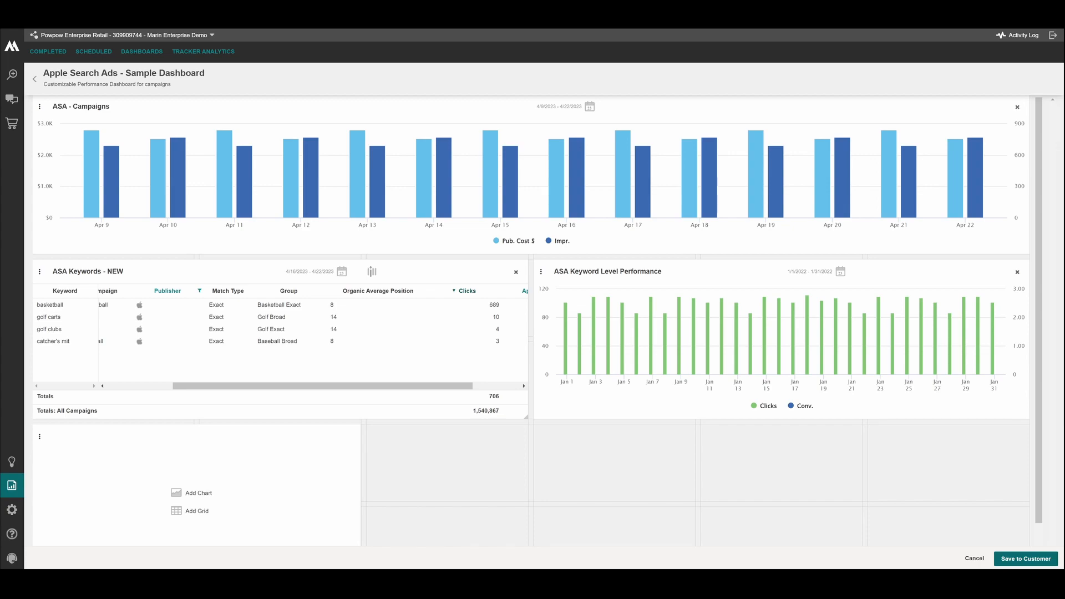
left_click_drag(323, 386, 370, 385)
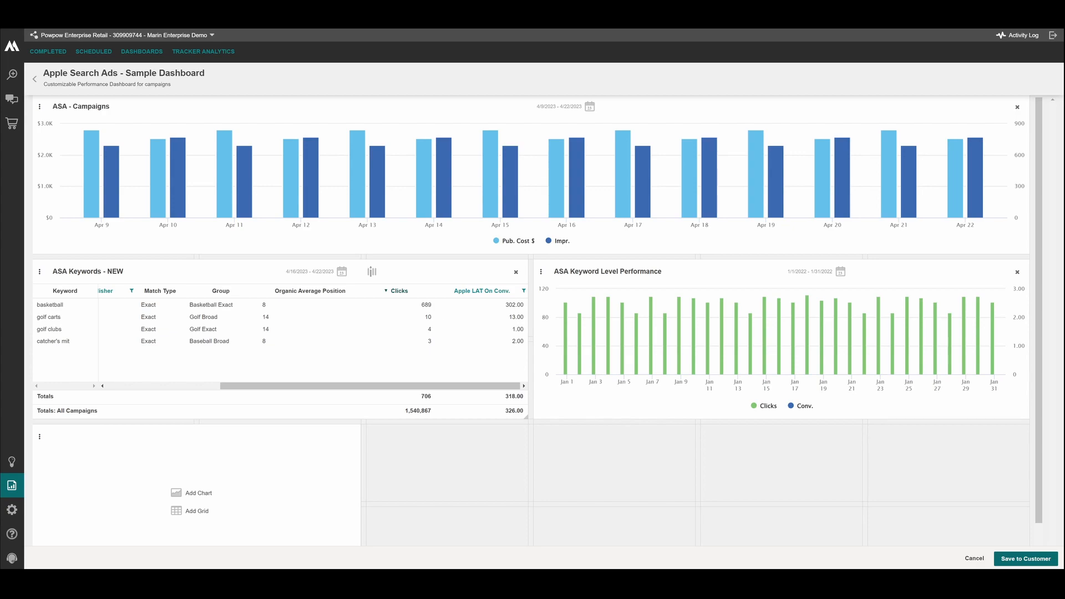
left_click_drag(370, 386, 256, 386)
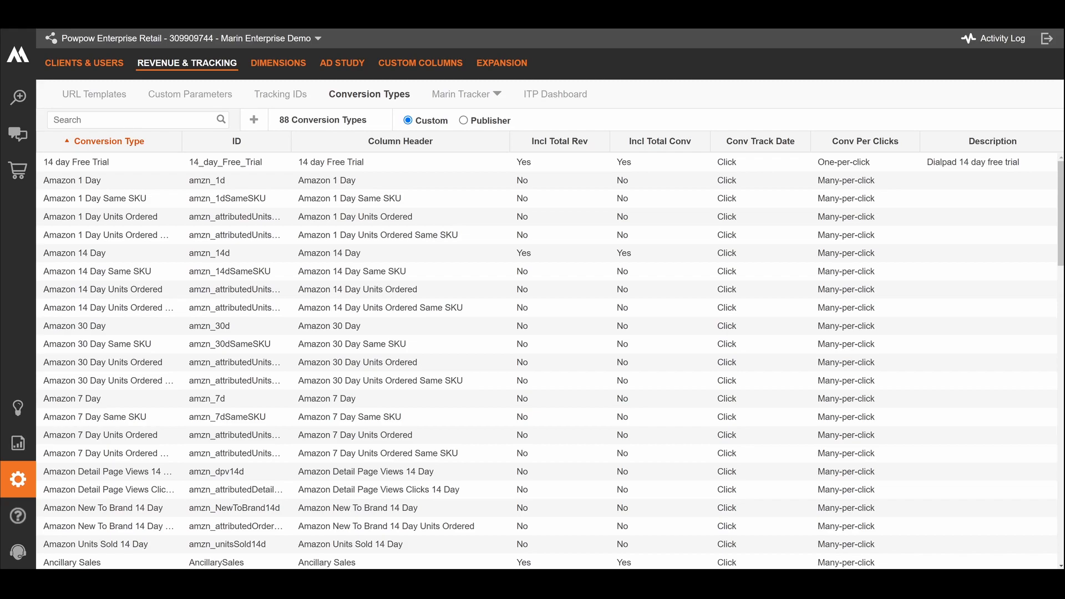
Review the list of custom conversion types, including the Apple LAT, New Downloads and Re-Downloads entries
scroll(549, 363, "down", 6)
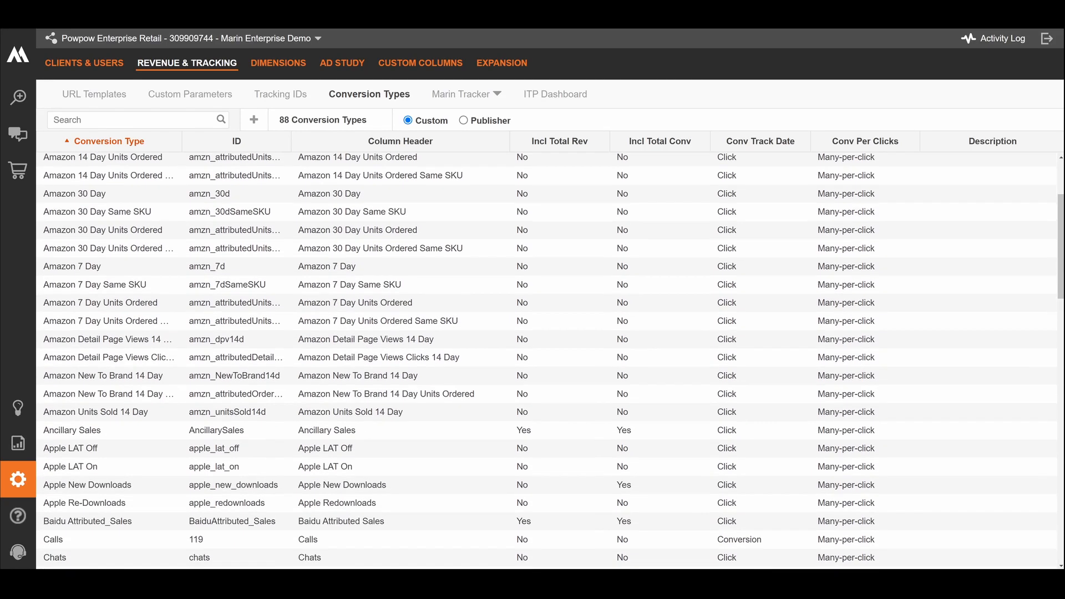
scroll(549, 363, "down", 4)
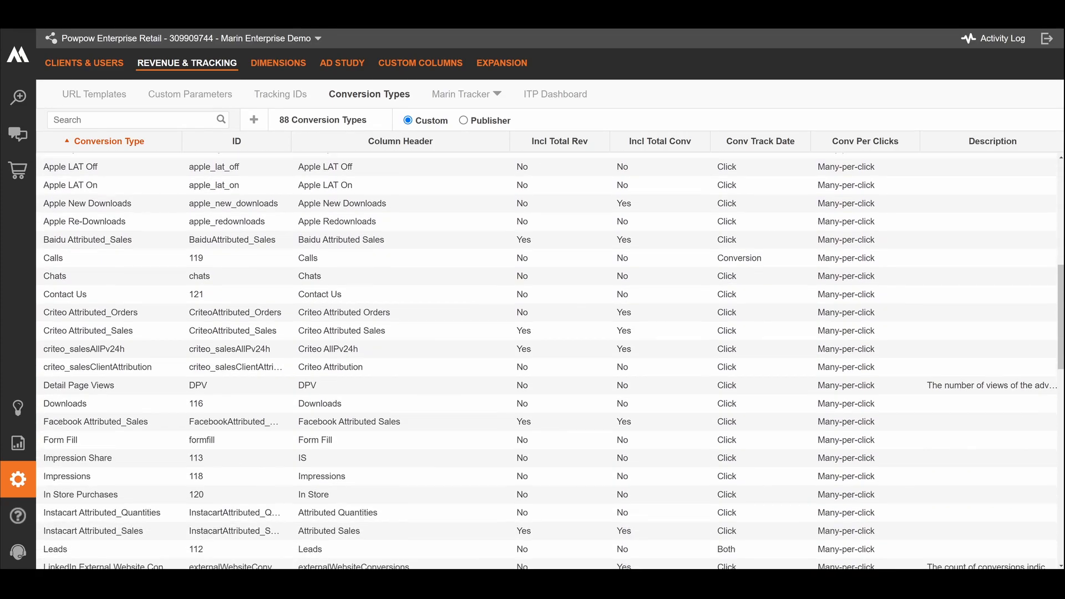
scroll(549, 363, "down", 6)
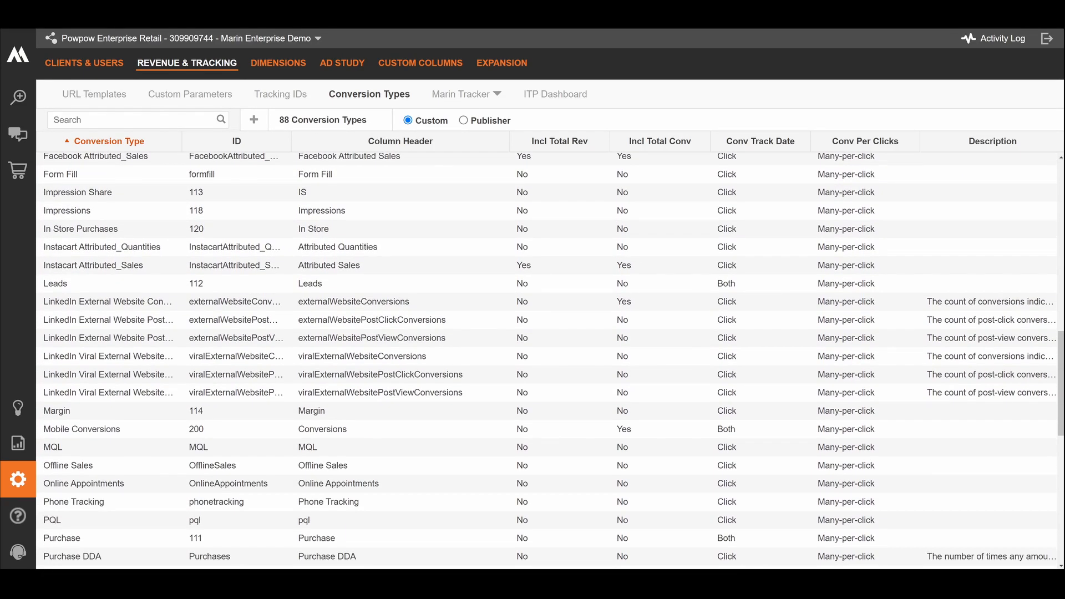
scroll(549, 363, "down", 1)
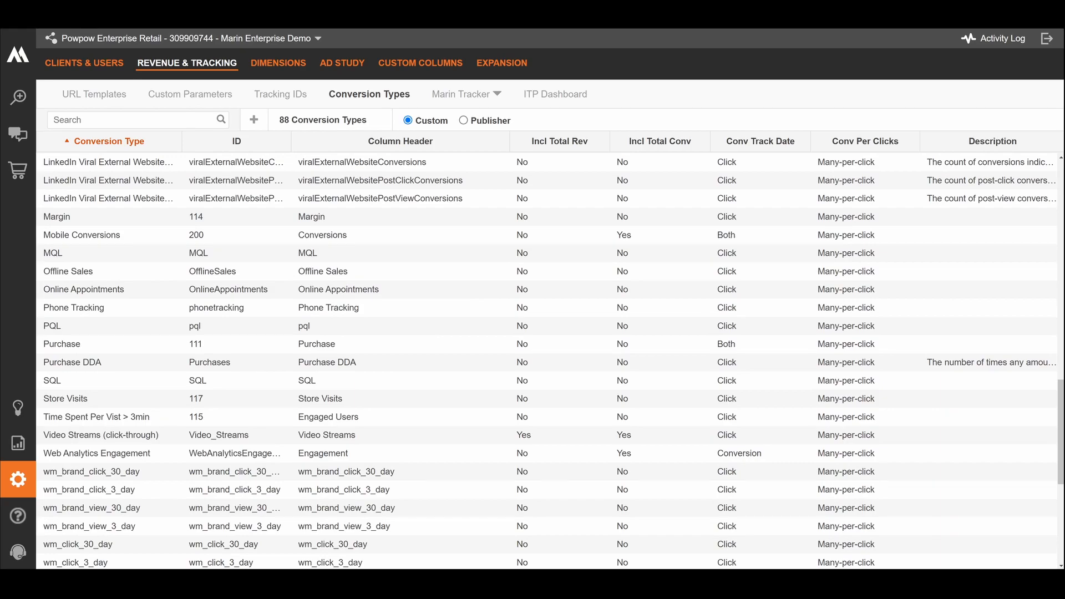
scroll(549, 363, "up", 7)
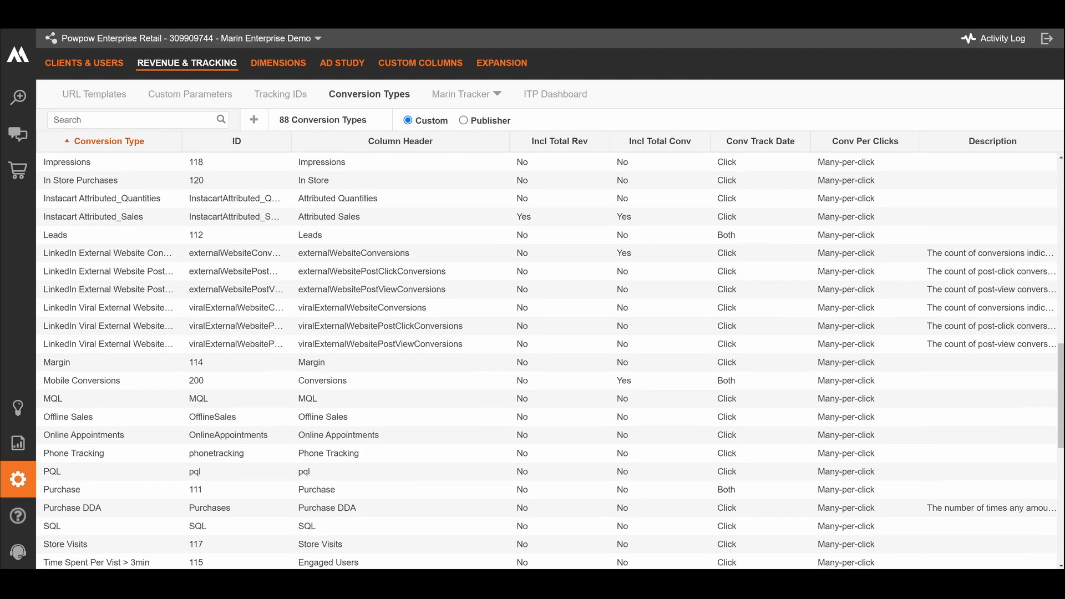
scroll(549, 363, "up", 6)
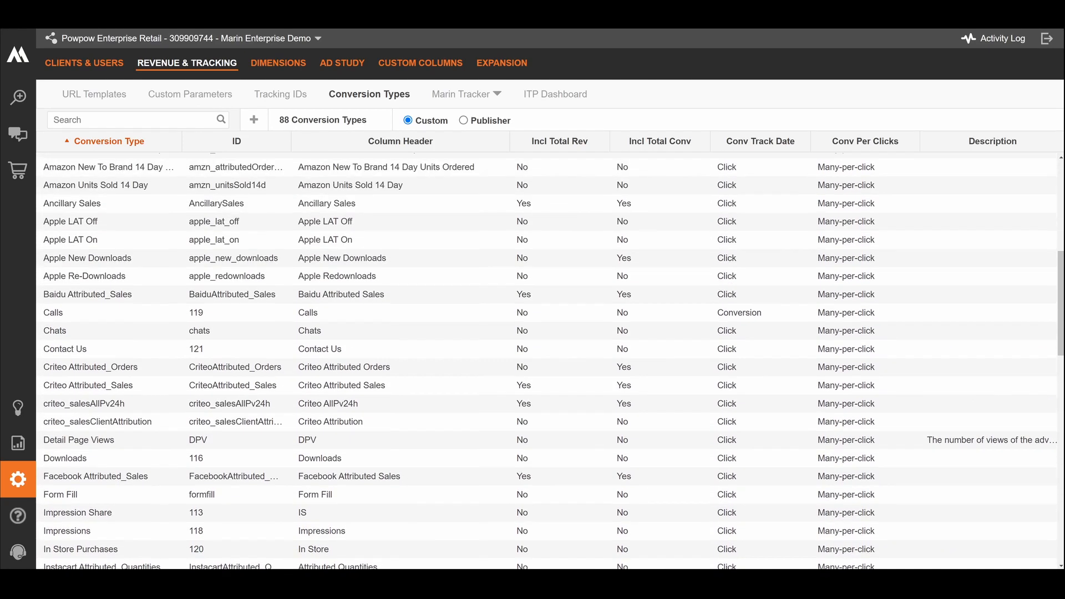
scroll(549, 363, "up", 5)
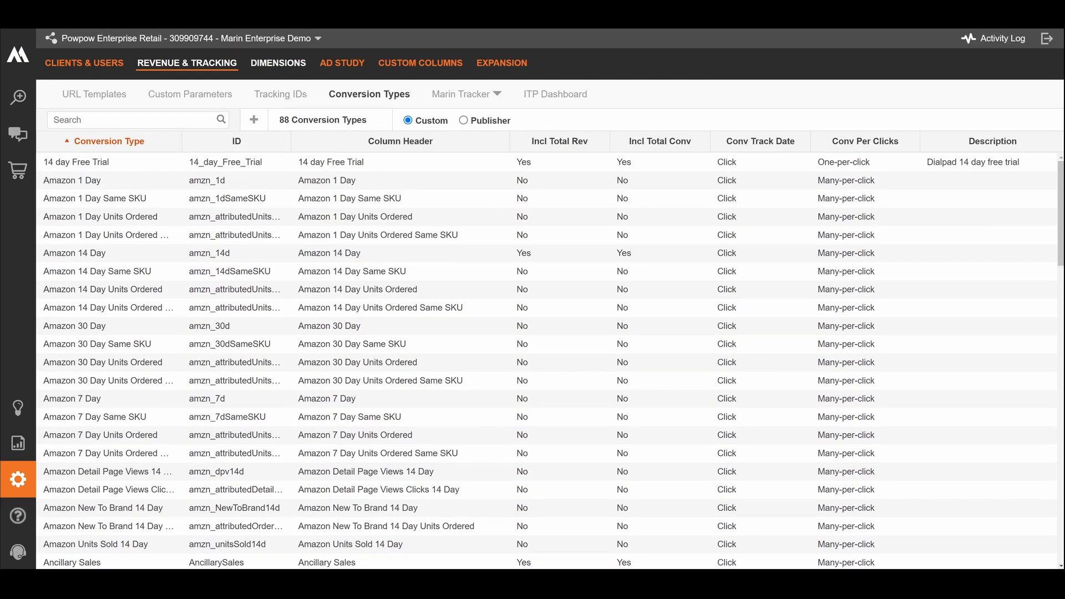
Start a new dimension and choose the Tagging and Rollup mode in its advanced settings
left_click(277, 63)
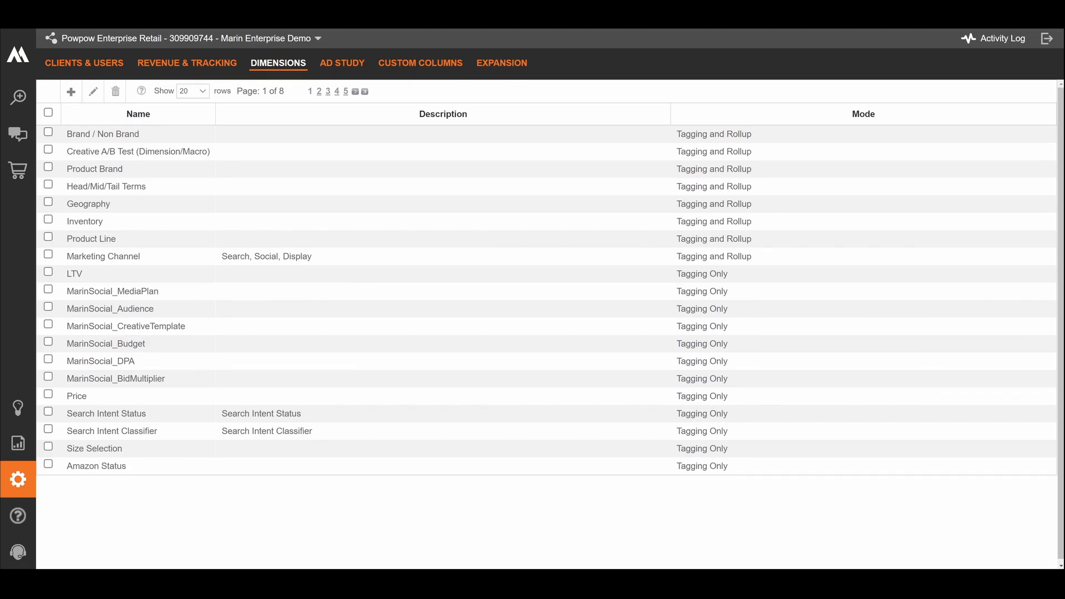
left_click(71, 91)
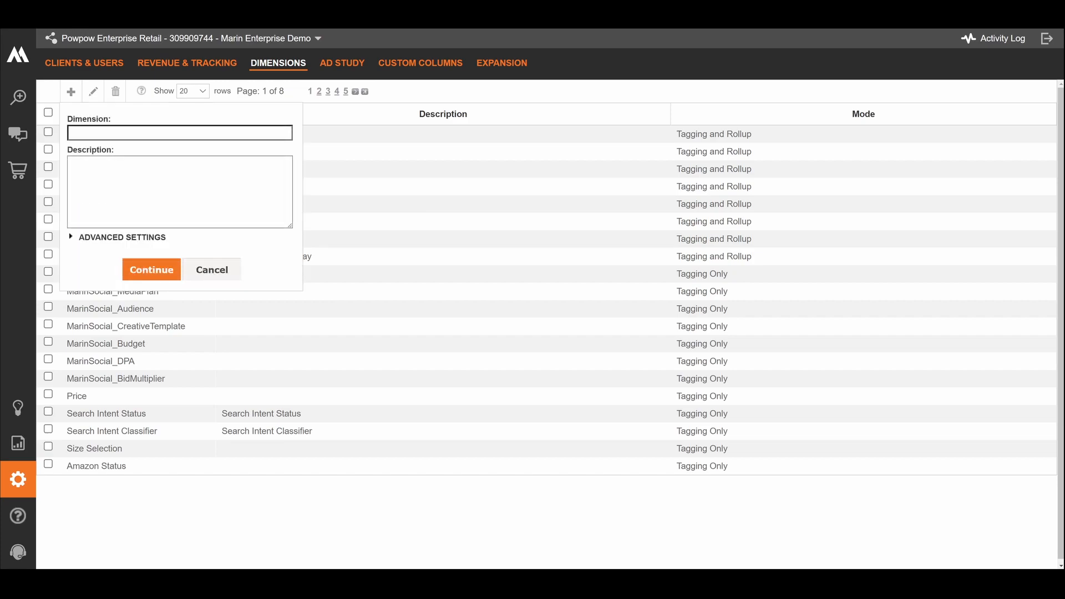
left_click(122, 237)
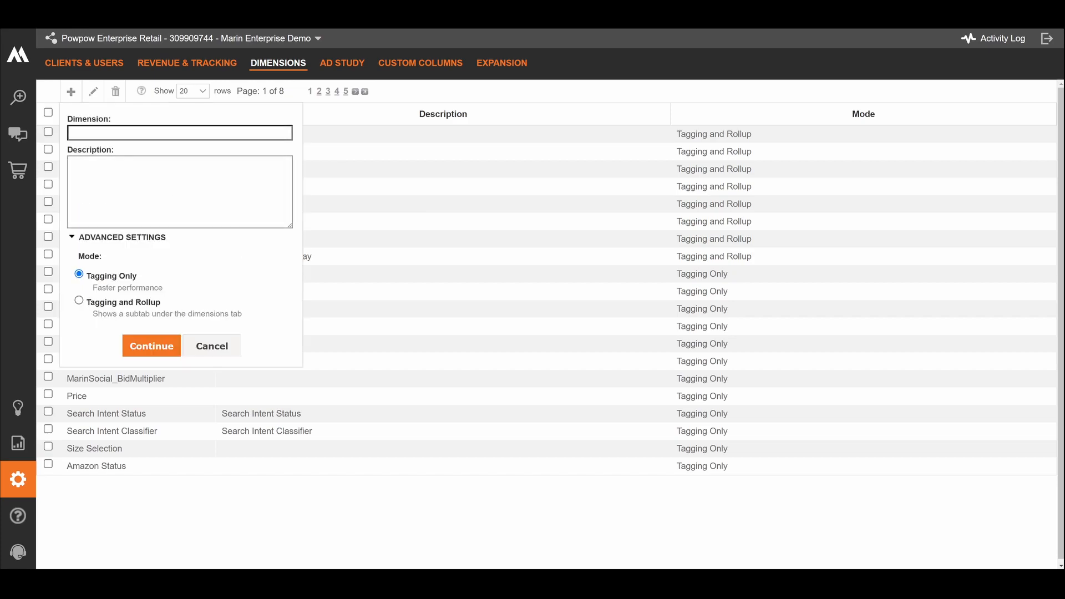
left_click(79, 300)
Start a new custom column named "Custom Column", search the available columns for "conv", and add 14 day Free Trial Conv. to its definition
left_click(420, 63)
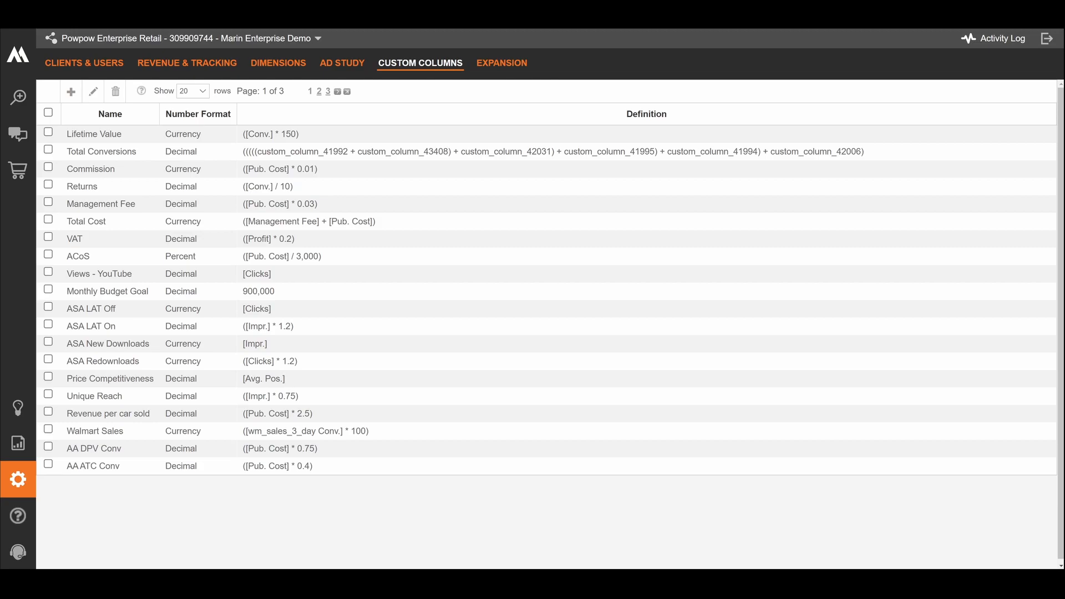
left_click(71, 91)
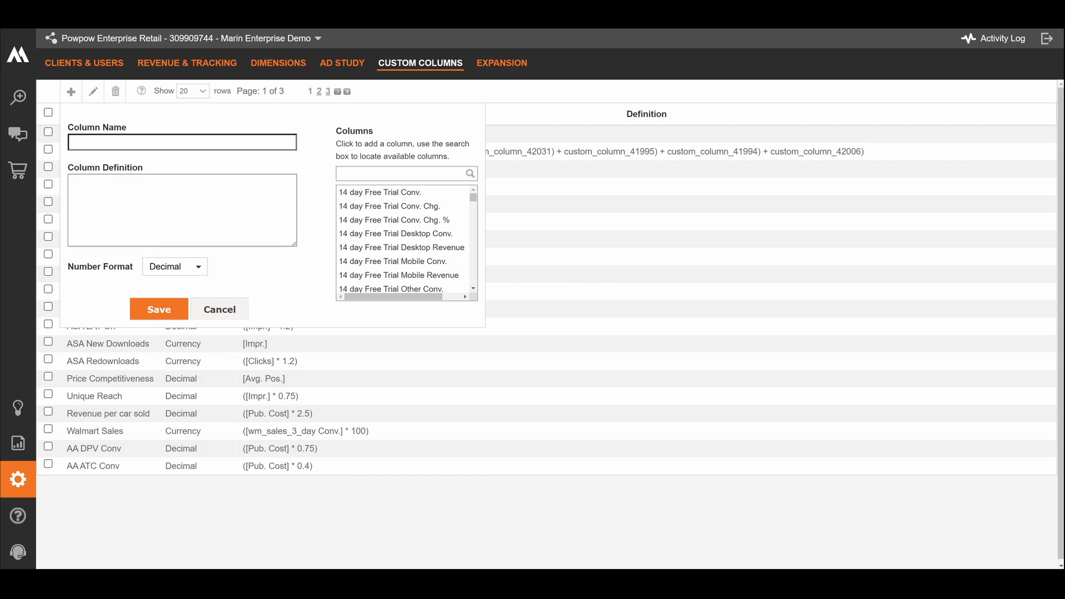
type("Custom Column")
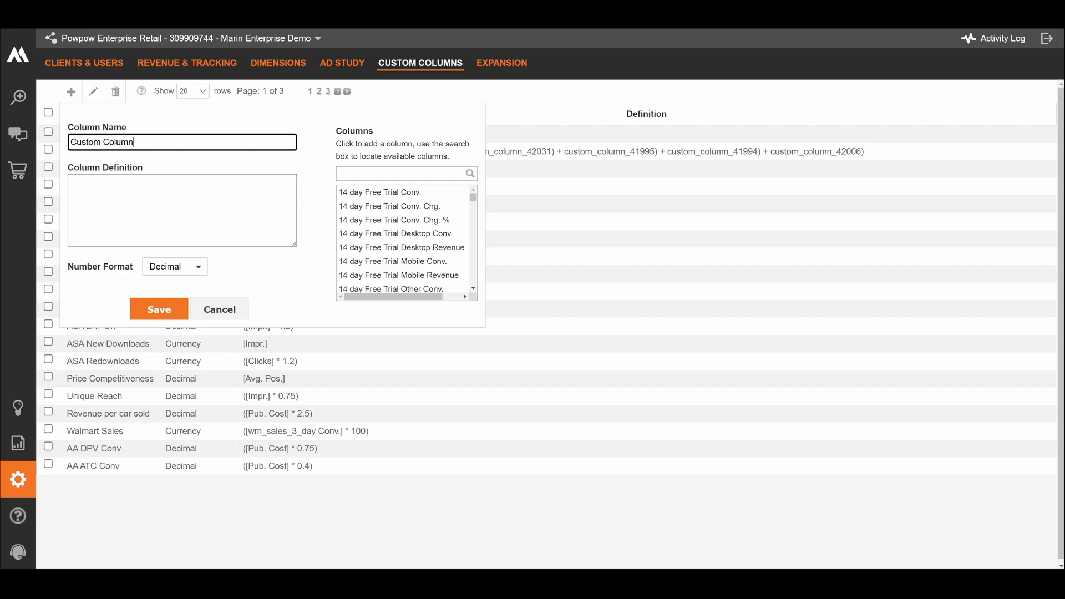
left_click(182, 210)
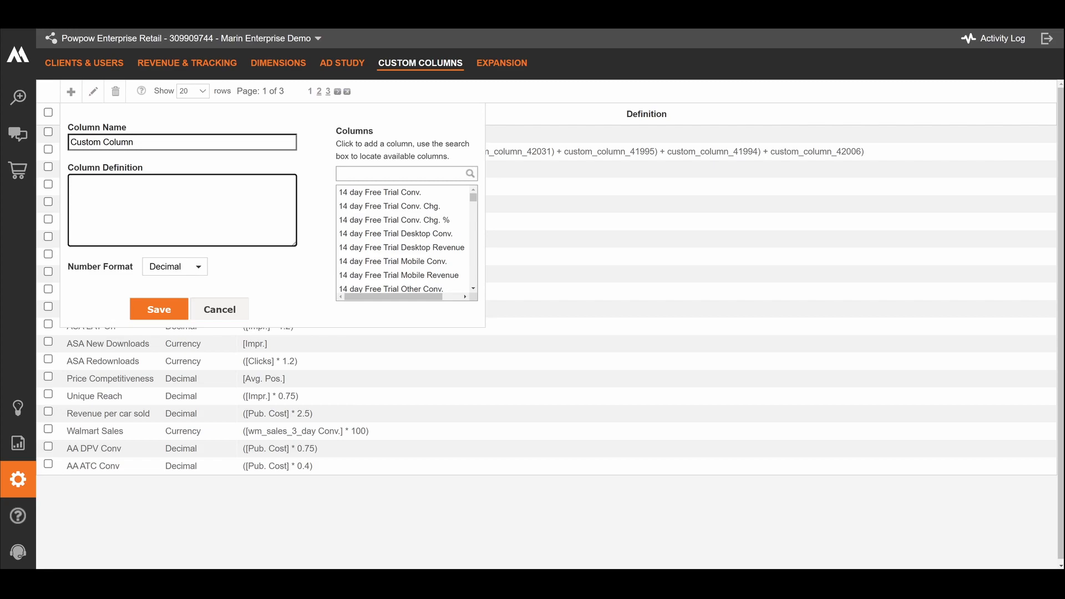
left_click(401, 173)
type("conv")
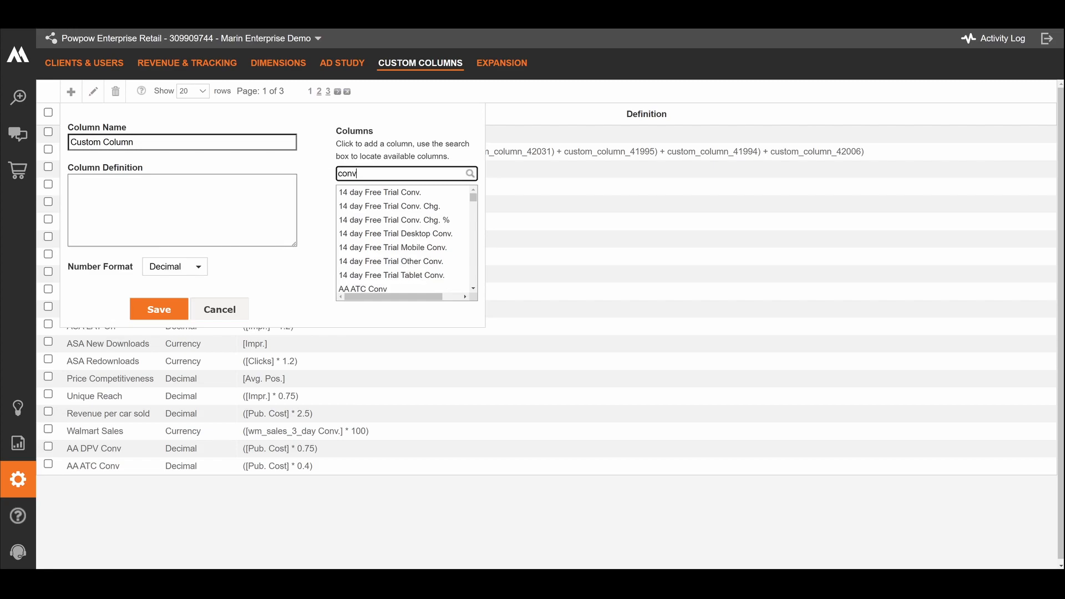
left_click(380, 193)
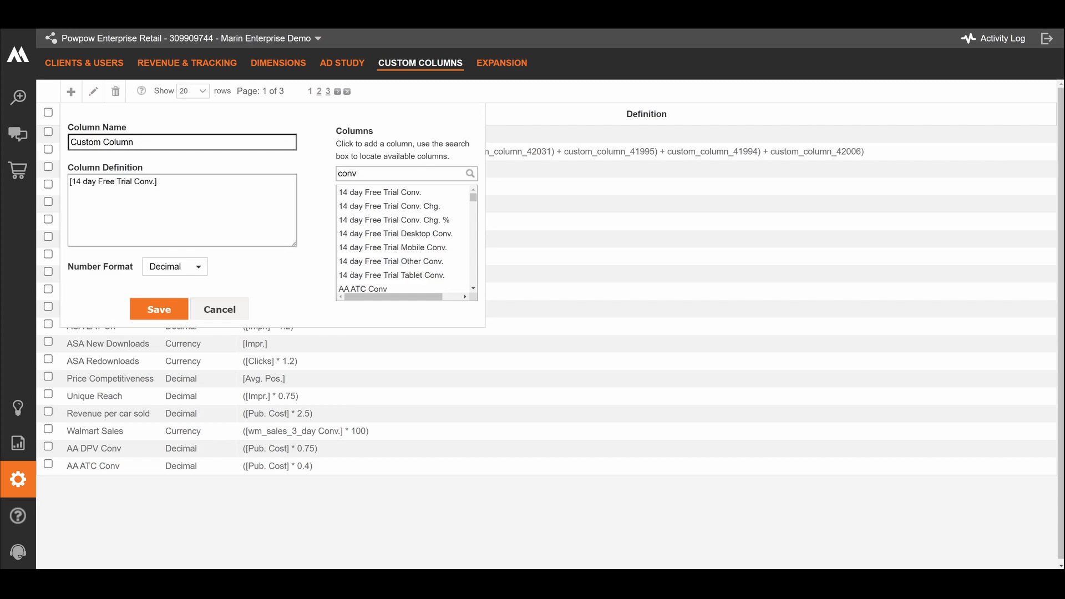
Try the operations *14 and /2 after [14 day Free Trial Conv.] in the column definition and remove the trial values
left_click(159, 181)
type("*14")
key("BackSpace")
key("BackSpace")
type("/2")
key("BackSpace")
key("BackSpace")
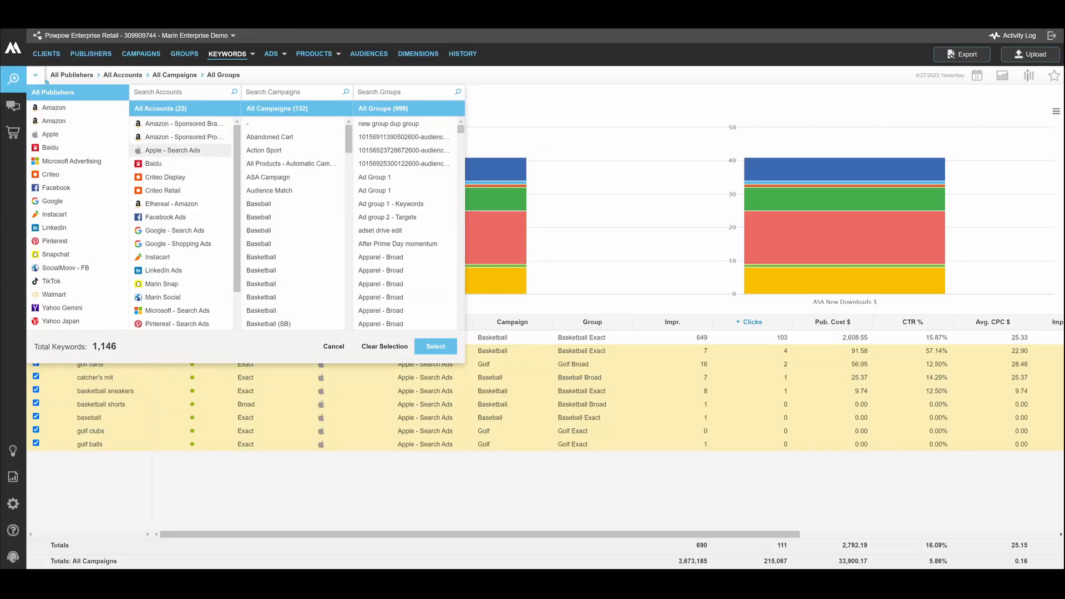
Preview filtering keywords to the Apple - Search Ads account's Baseball and Basketball campaigns, then clear the selection and cancel
left_click(173, 151)
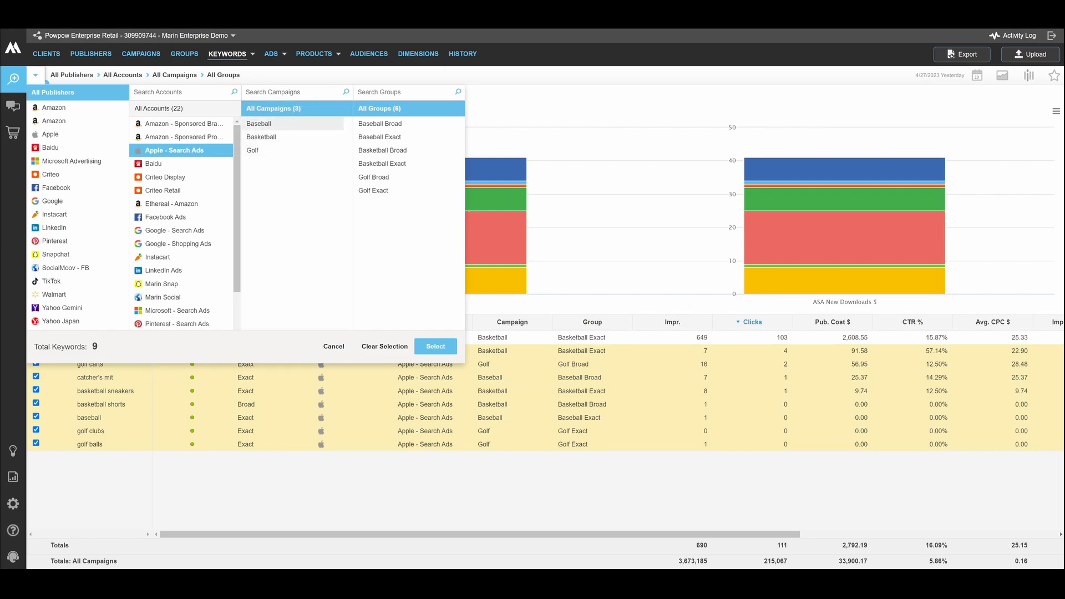
left_click(277, 123)
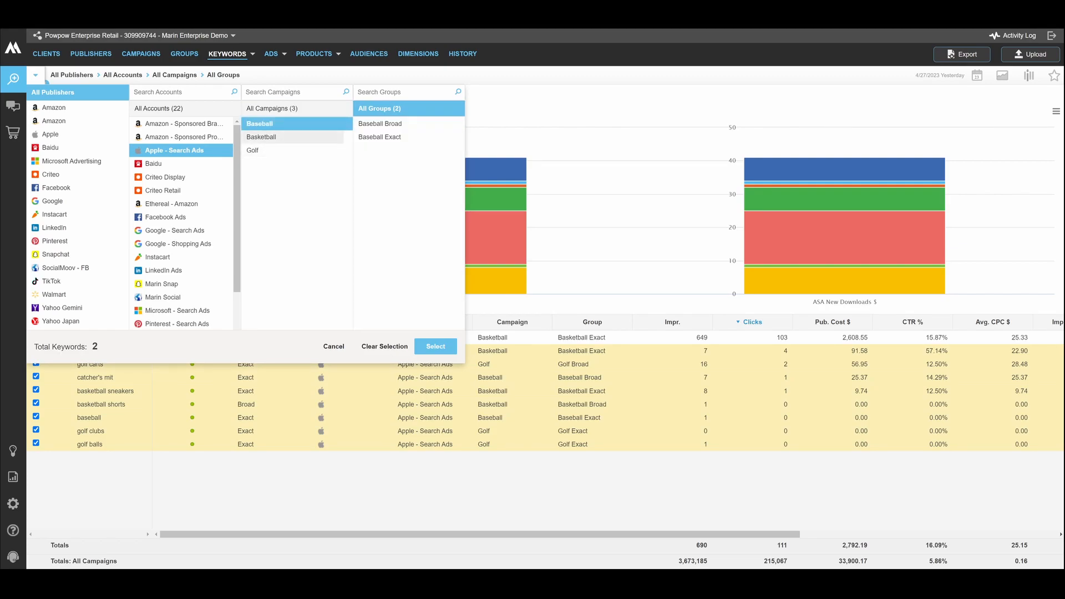
left_click(277, 137)
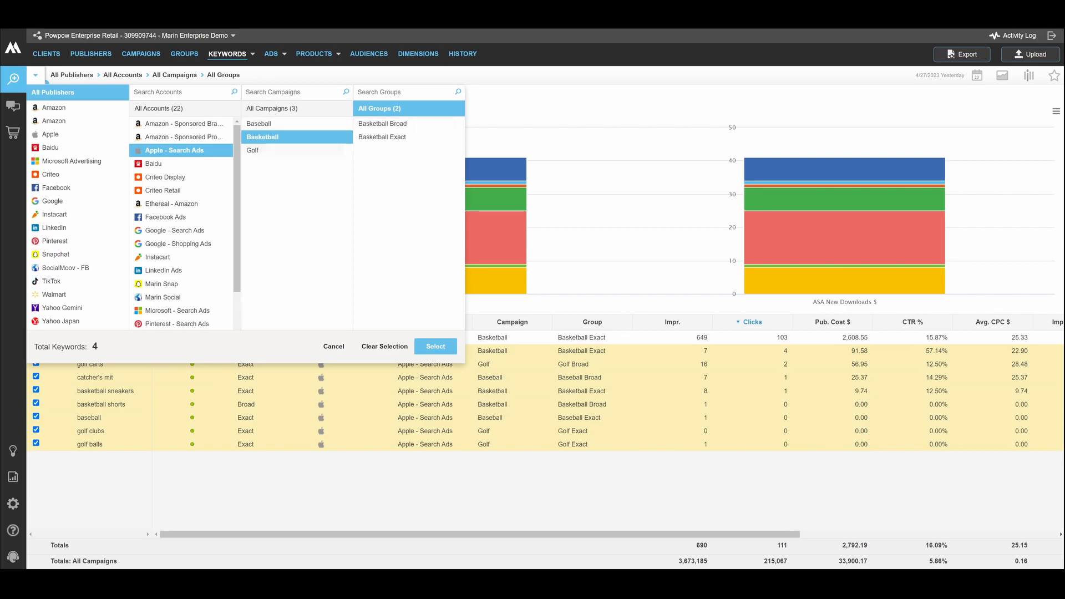
left_click(272, 109)
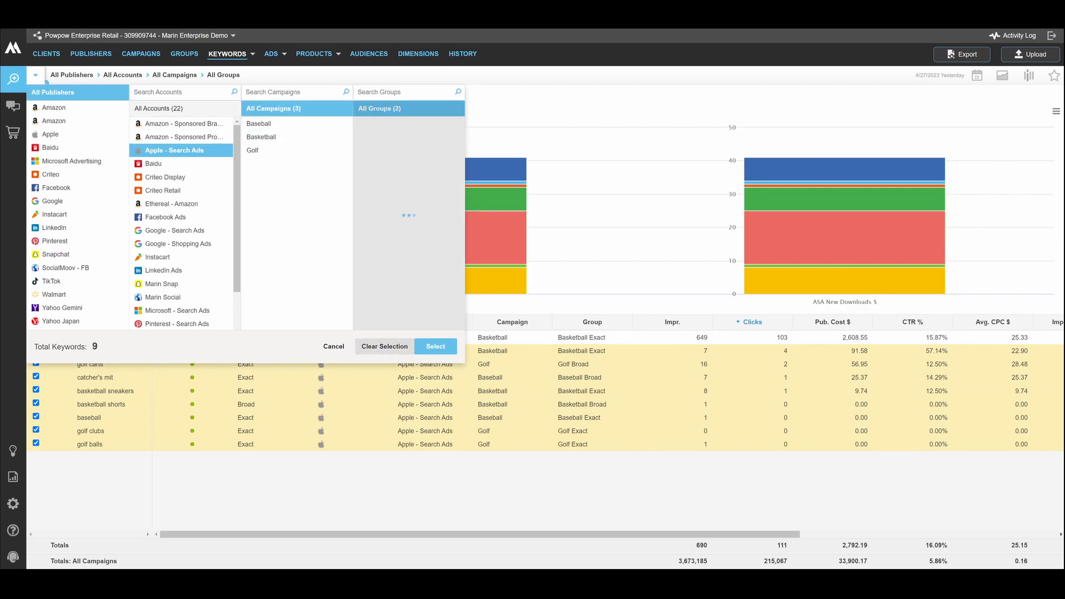
left_click(384, 346)
left_click(333, 346)
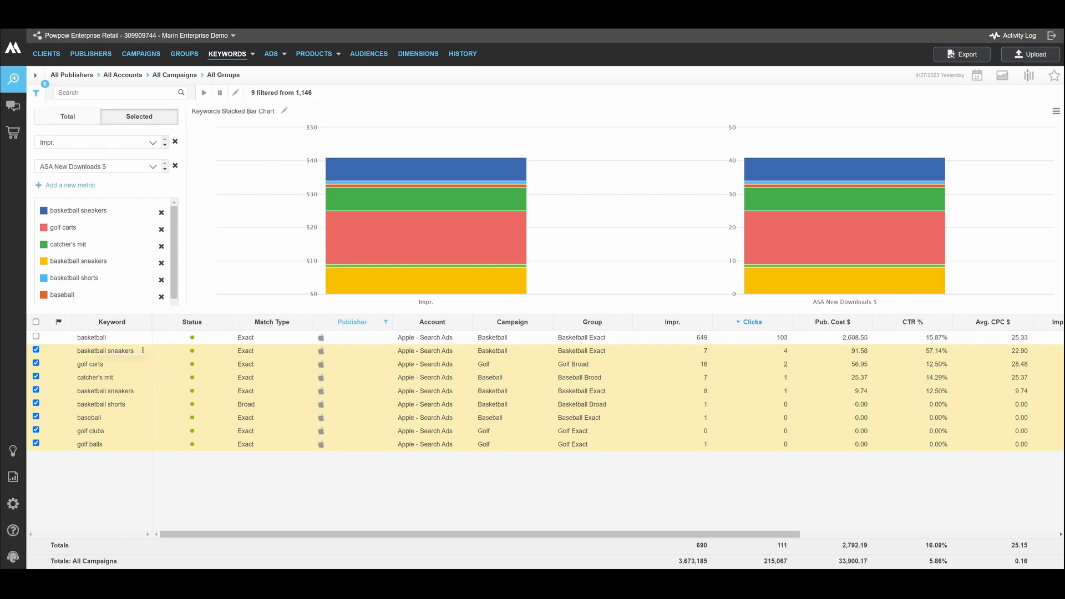
Inspect the per-keyword segments of the Impr. and ASA New Downloads $ bars in the keywords stacked bar chart
mouse_move(382, 281)
mouse_move(405, 241)
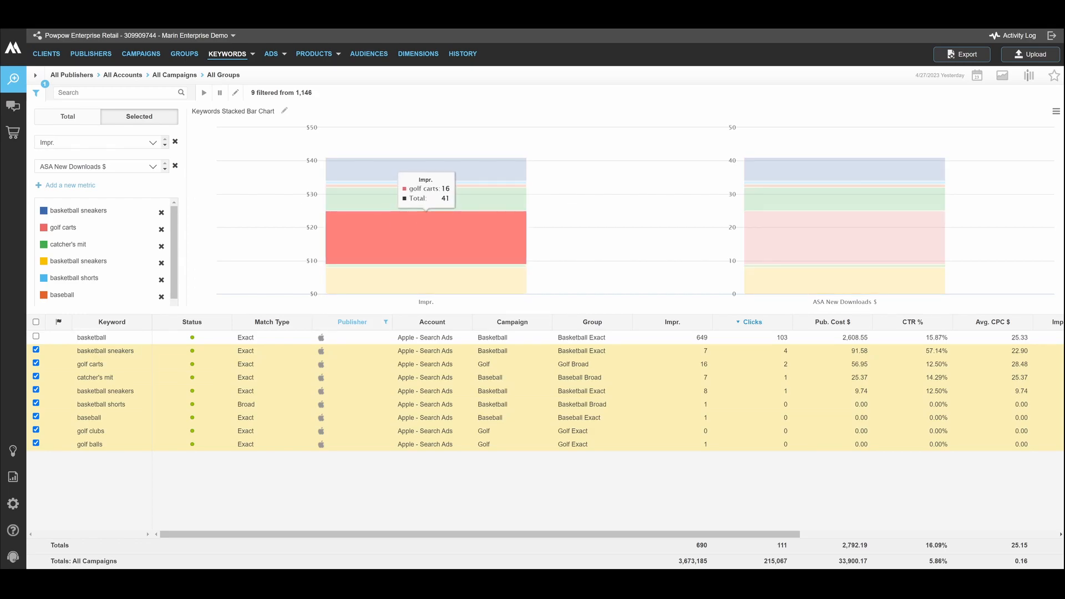
mouse_move(425, 169)
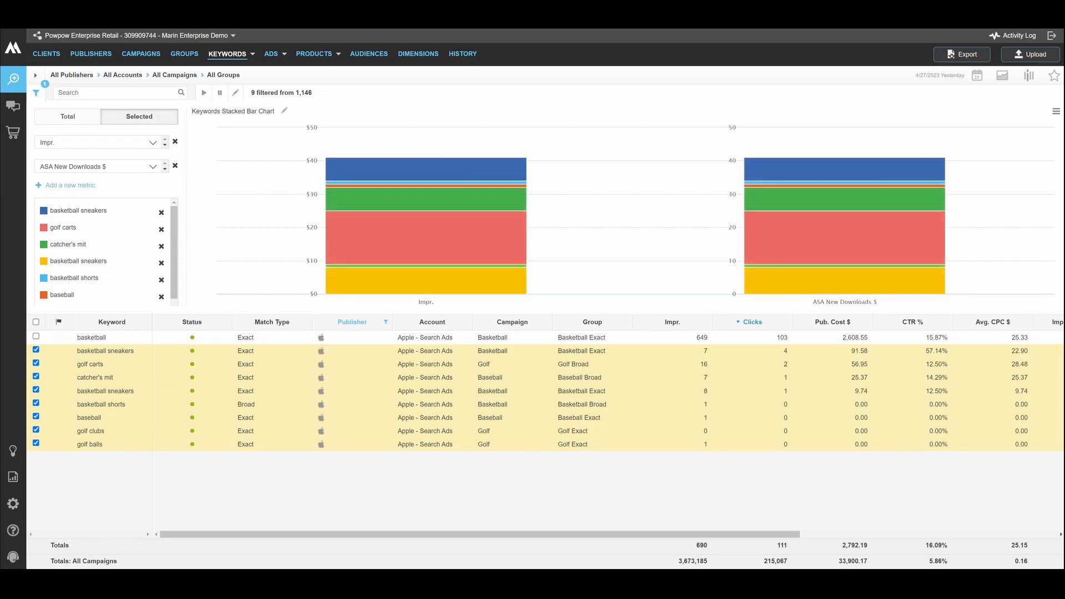
mouse_move(844, 169)
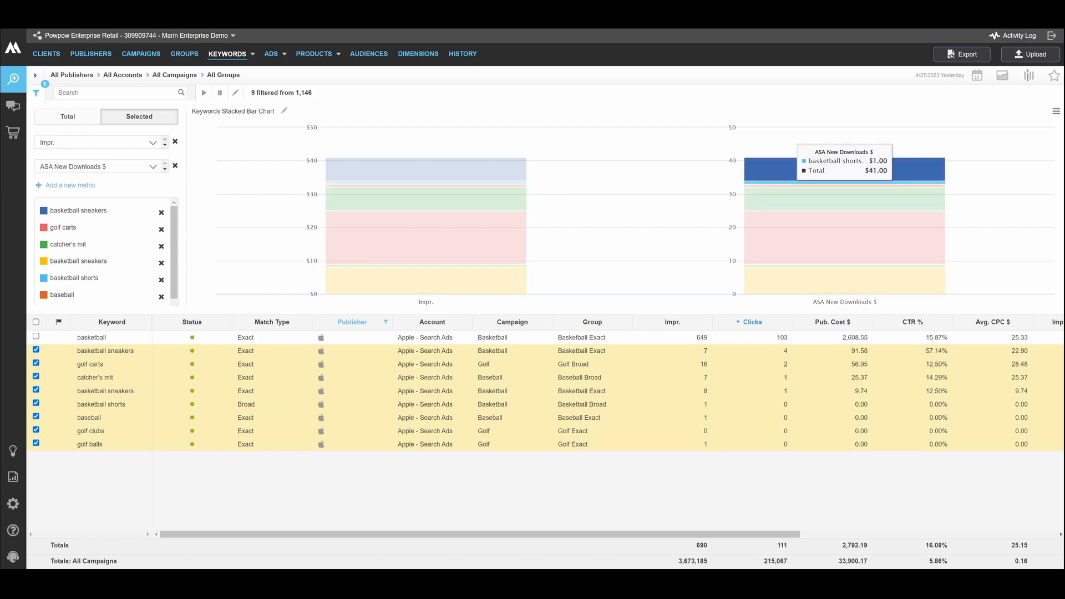
mouse_move(844, 219)
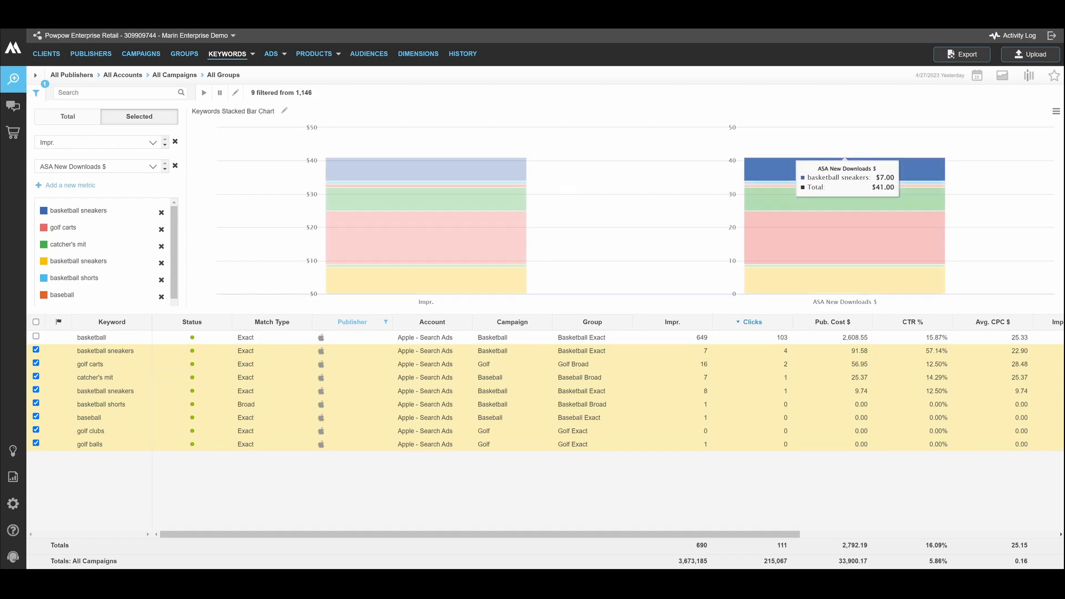
Set the keywords report's date range to the past 5 days and change its stacked bar chart to a pie chart
left_click(977, 75)
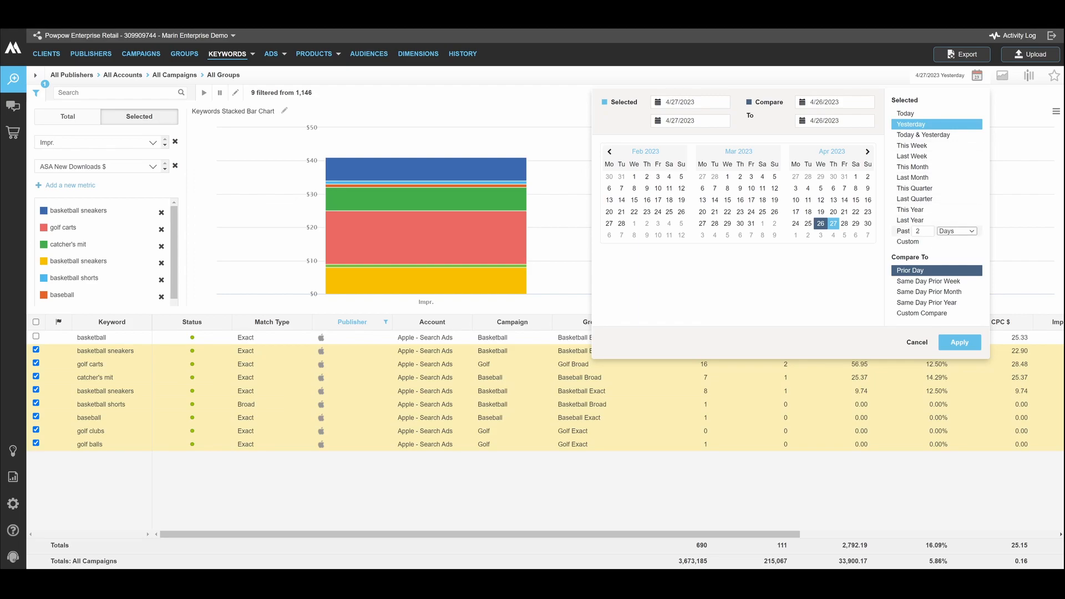
left_click(930, 229)
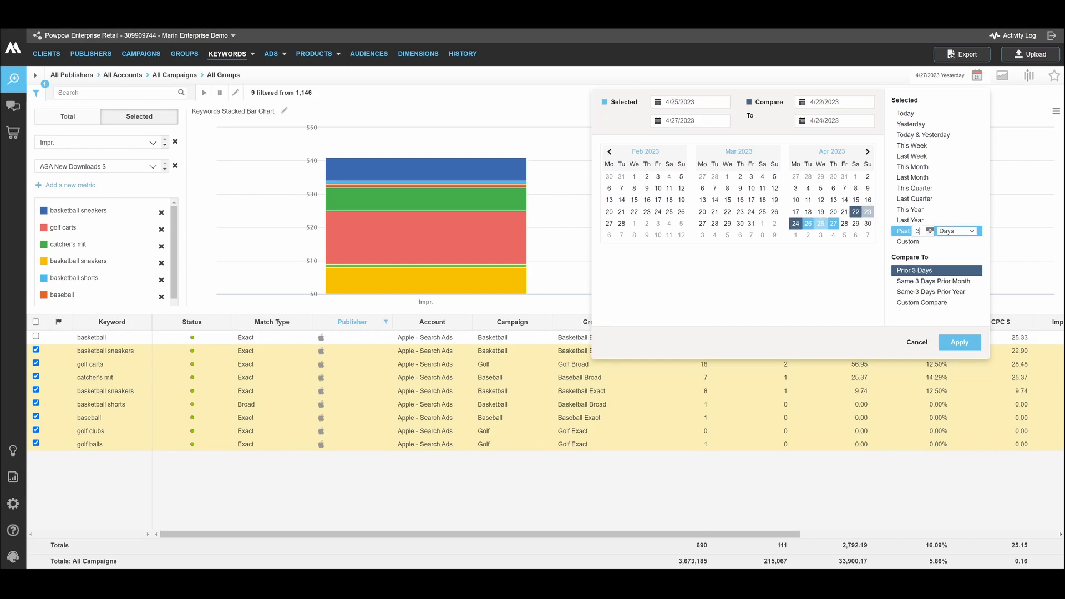
left_click(930, 229)
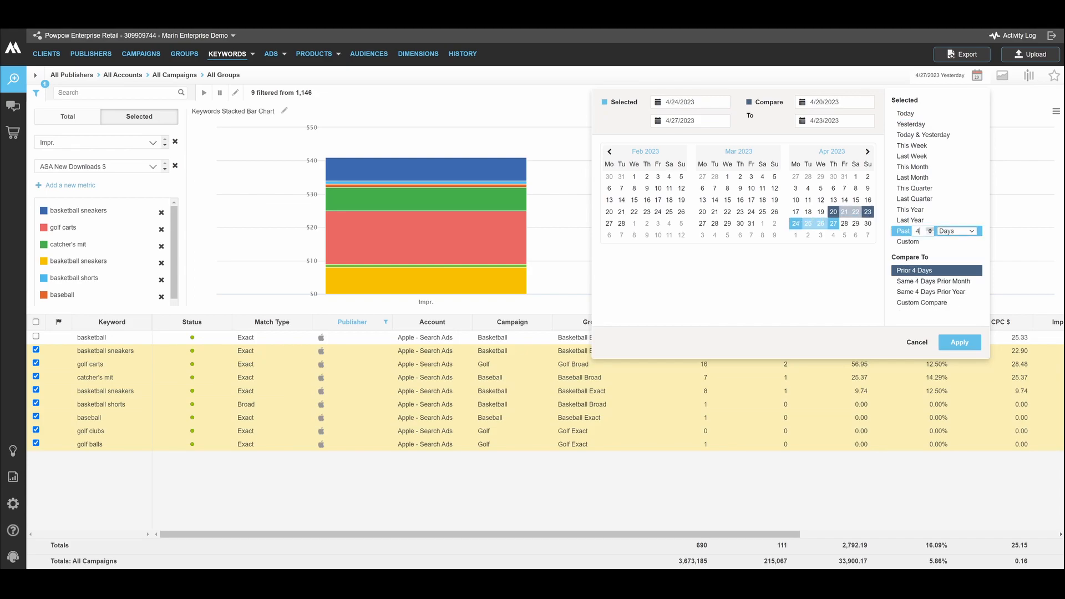
left_click(930, 229)
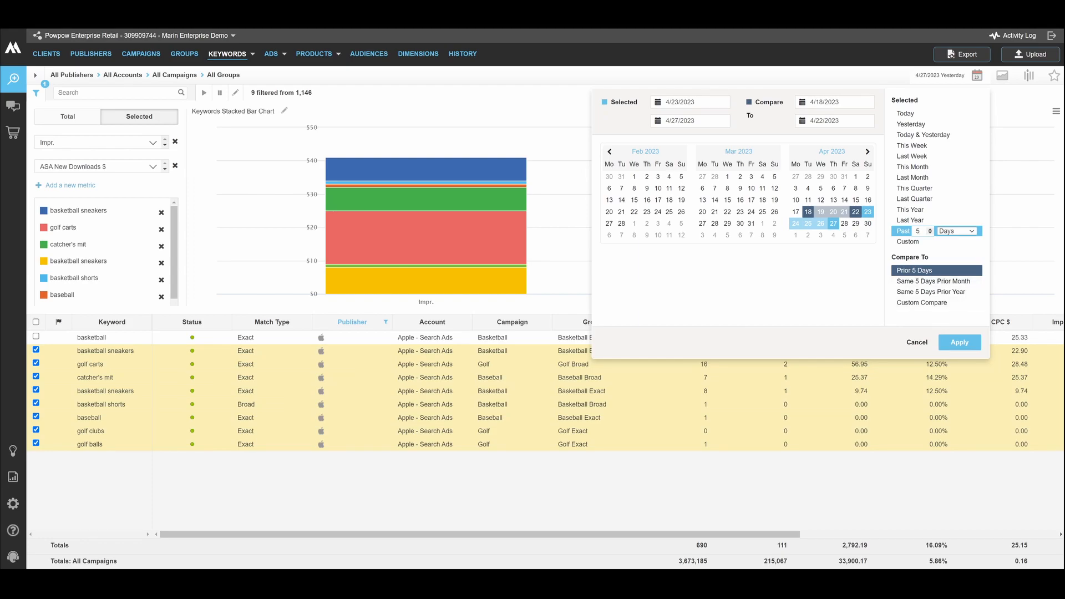
left_click(959, 342)
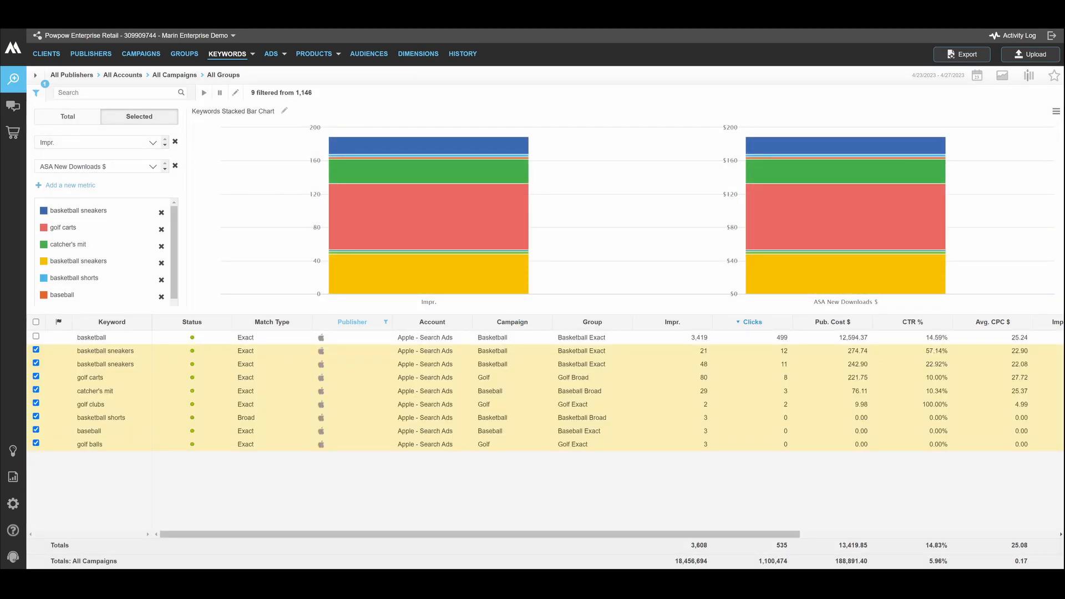
left_click(1055, 111)
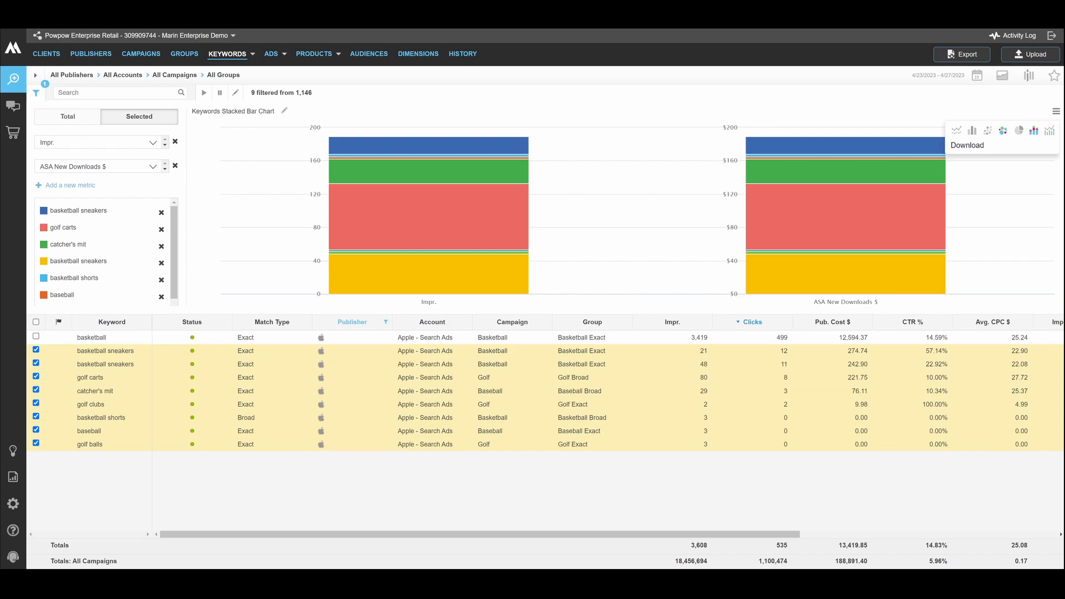
left_click(1018, 131)
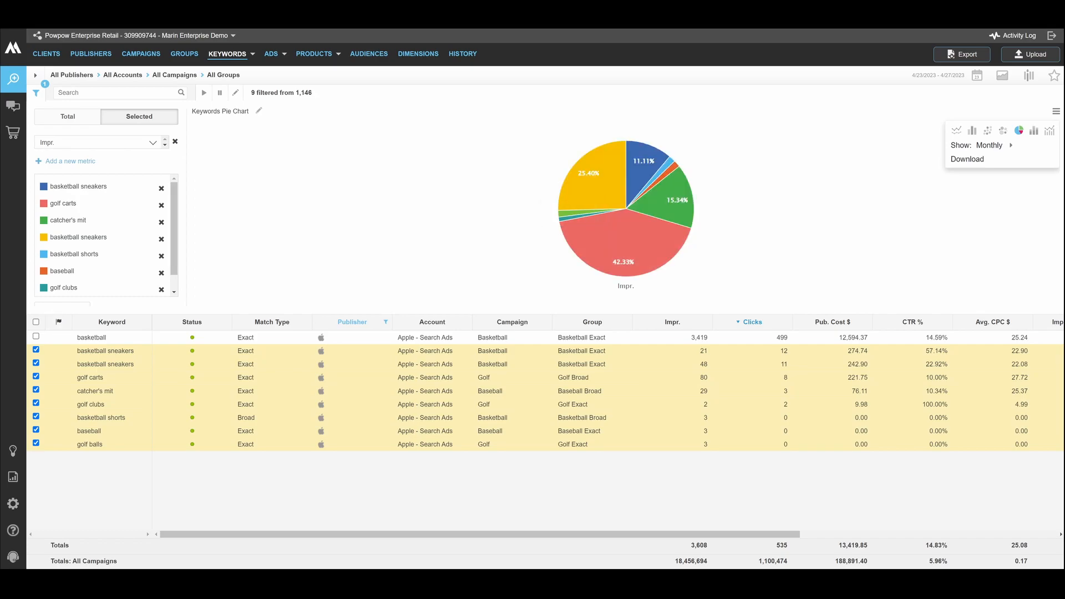
Look through the shared saved views and examine the filter and column details of the Amazon Basketball view
left_click(1054, 75)
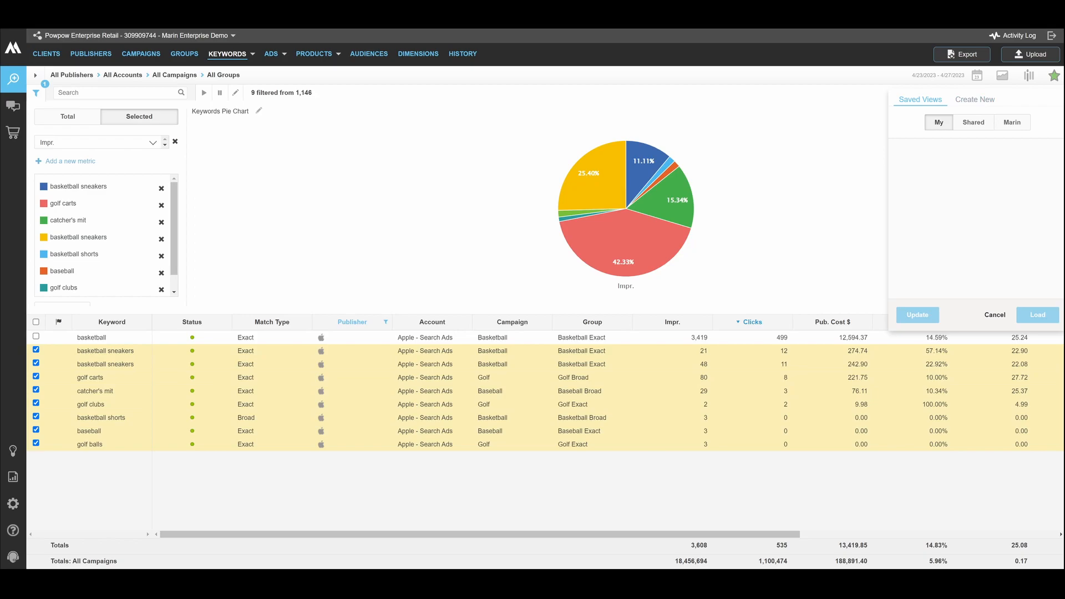
left_click(973, 122)
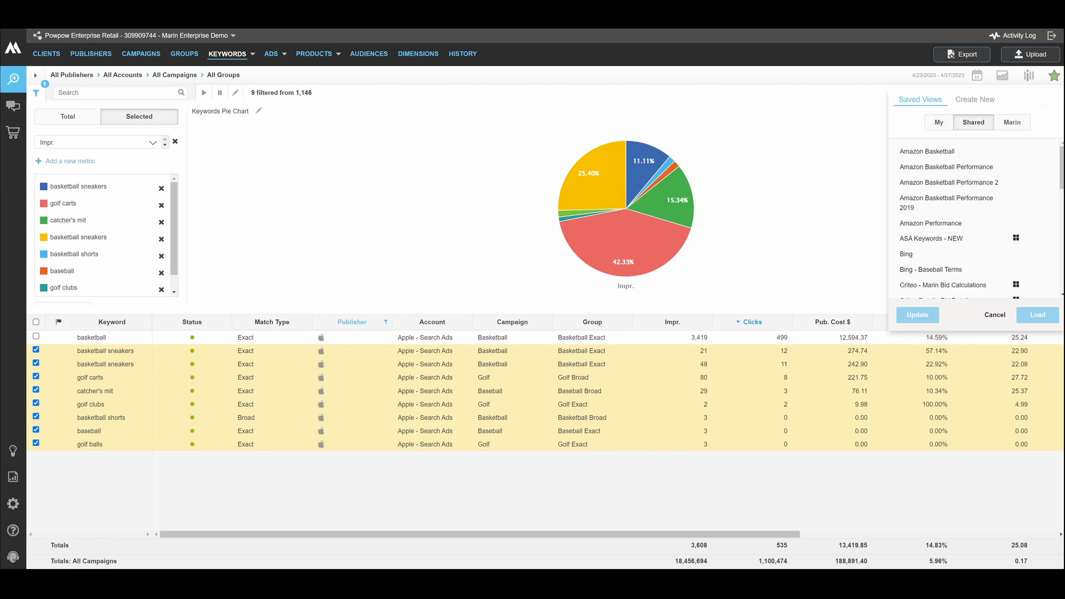
scroll(976, 221, "down", 8)
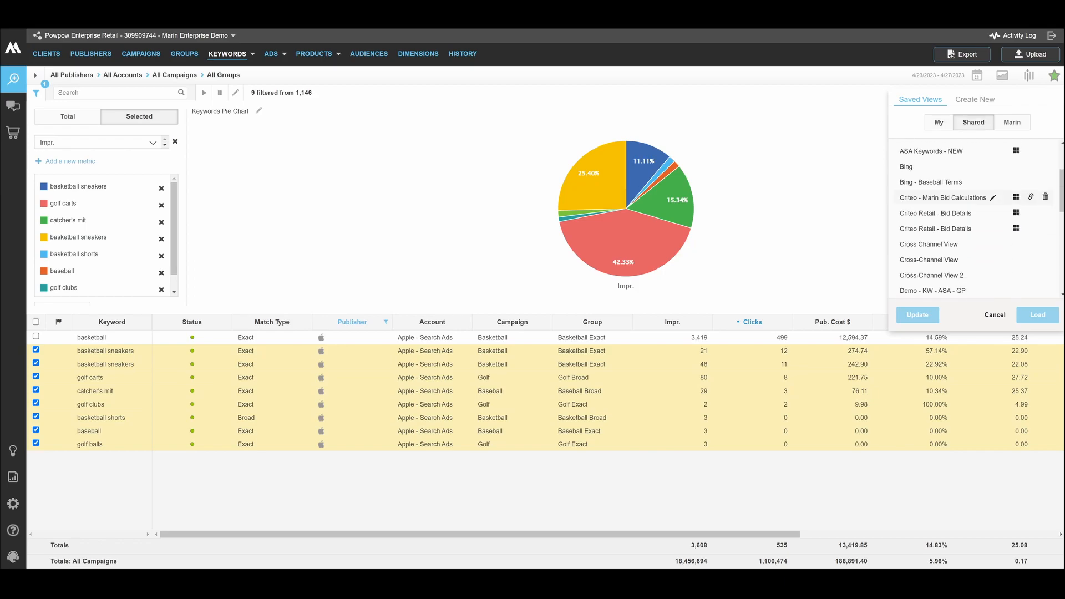
scroll(976, 222, "up", 6)
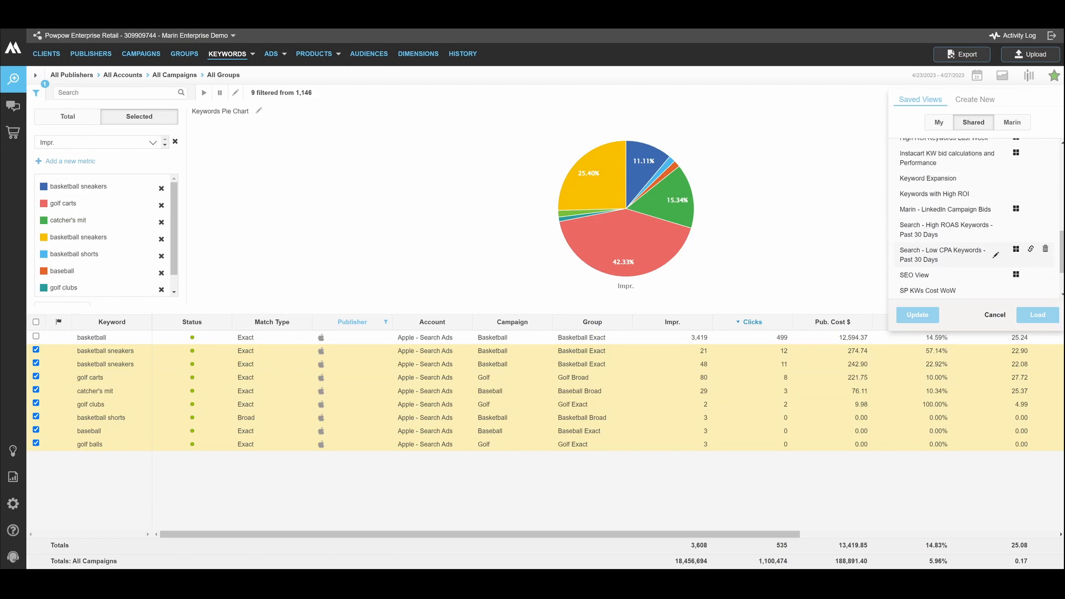
scroll(975, 222, "up", 3)
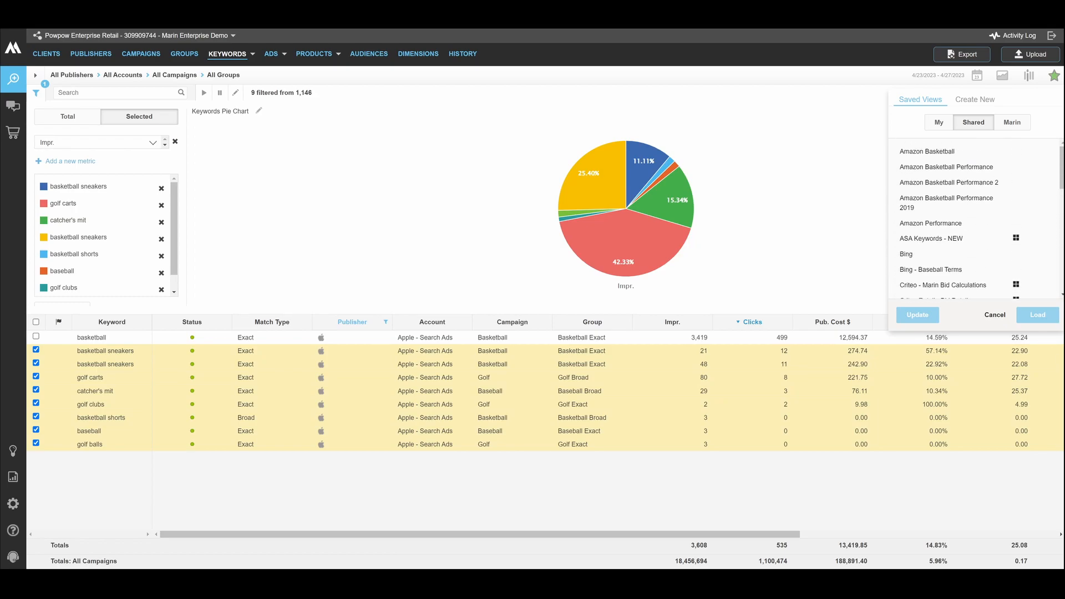
mouse_move(976, 151)
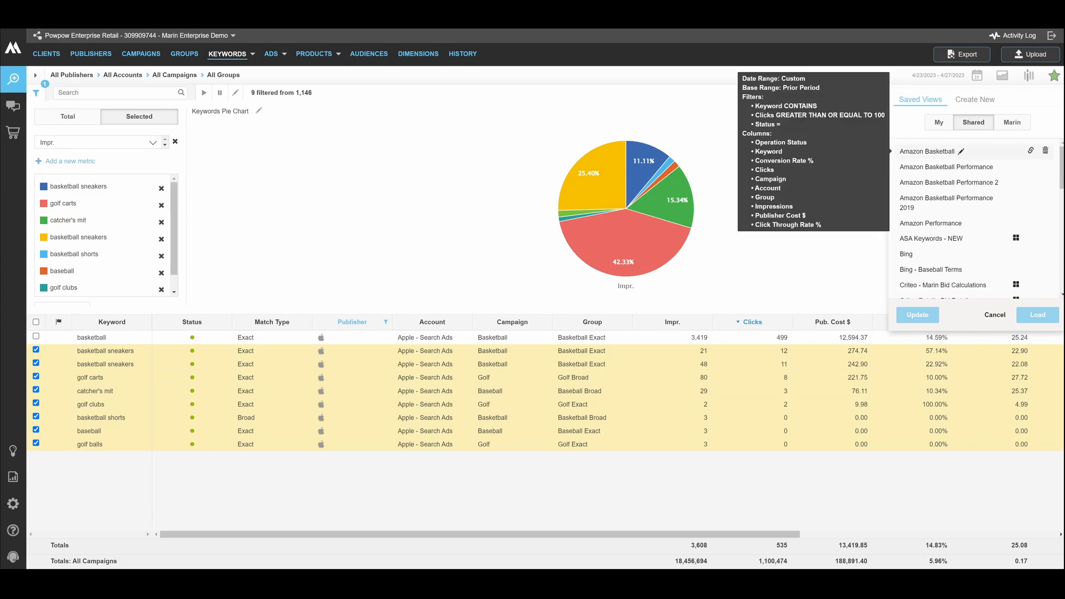
Get the share link for the Amazon Basketball saved view, then close the saved views without loading any
left_click(927, 151)
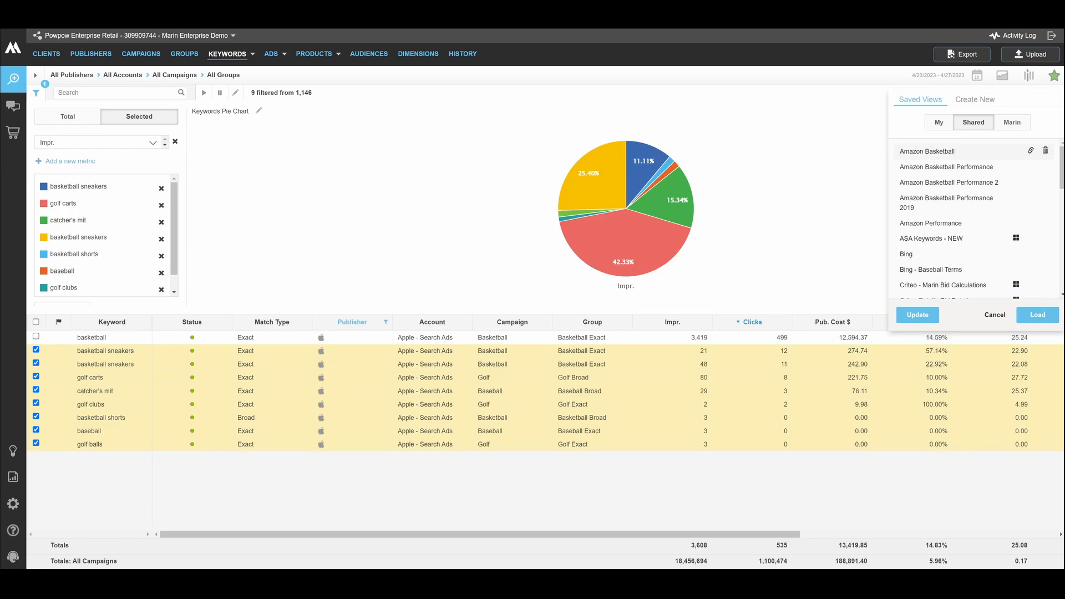
left_click(1029, 151)
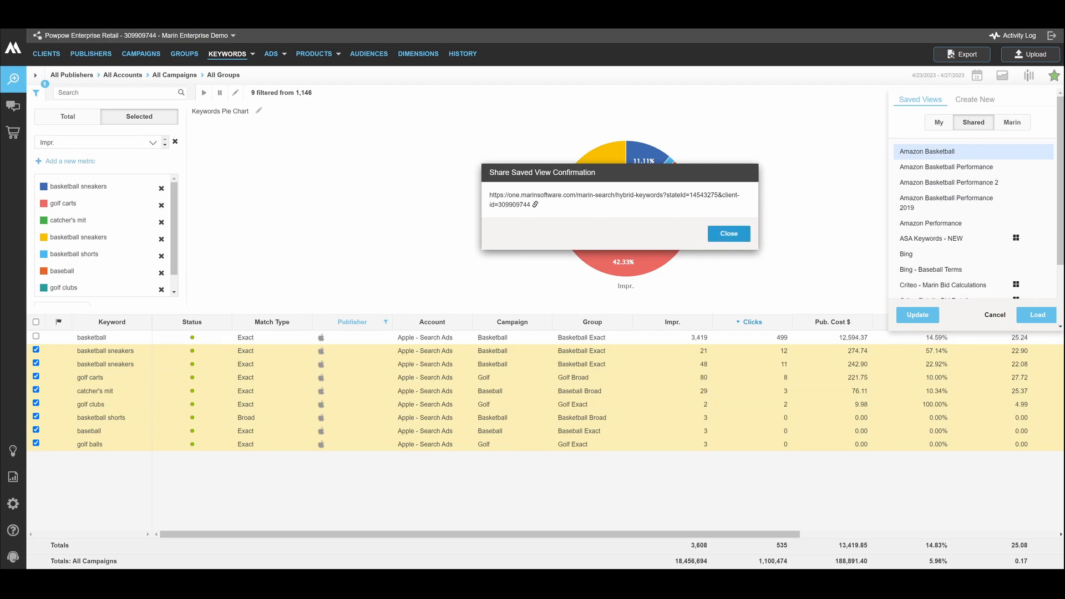
left_click(729, 234)
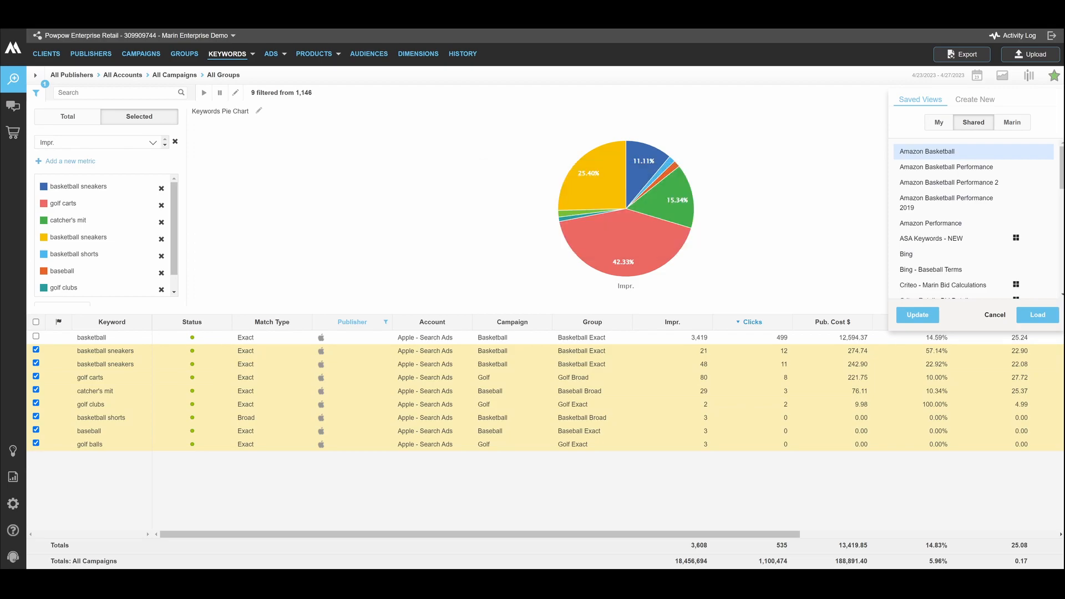
left_click(994, 315)
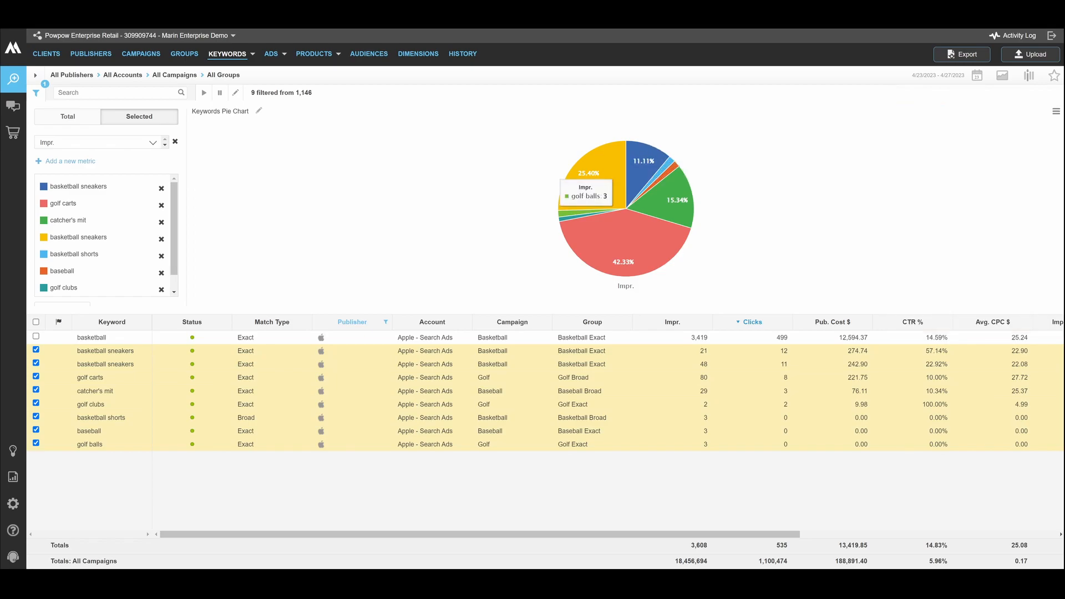
Start a CSV export of the Groups report with a recurring schedule, trying Monthly and Weekly before choosing Intraday
left_click(184, 53)
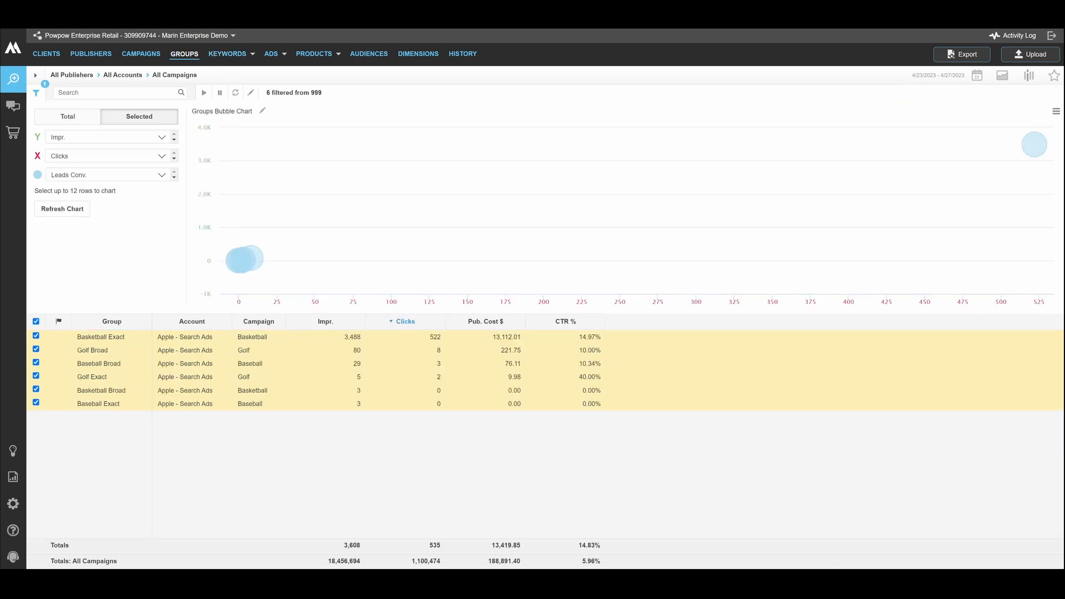
left_click(962, 54)
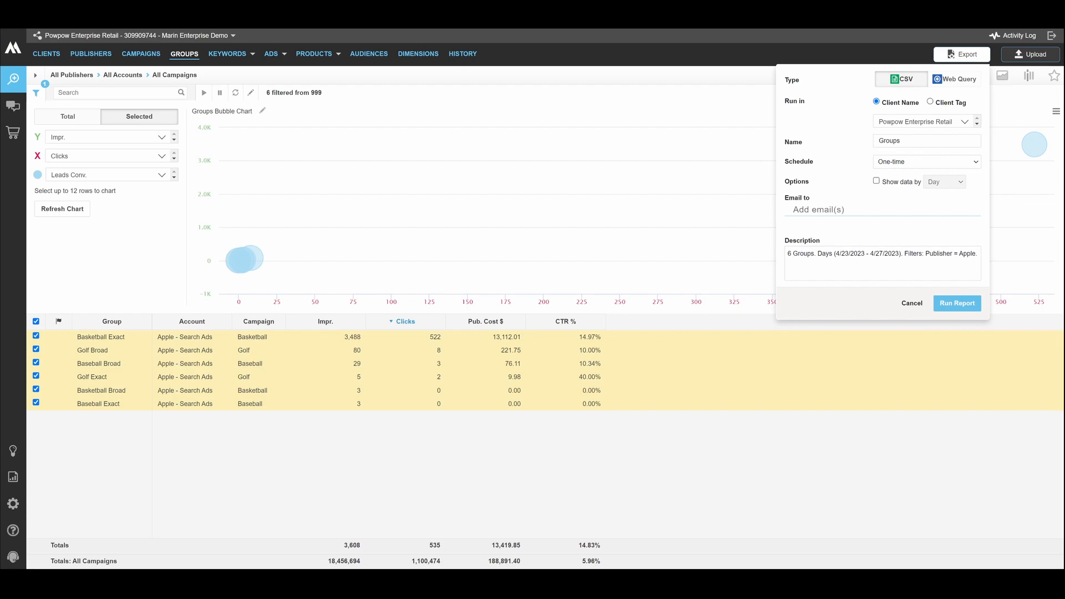
left_click(899, 182)
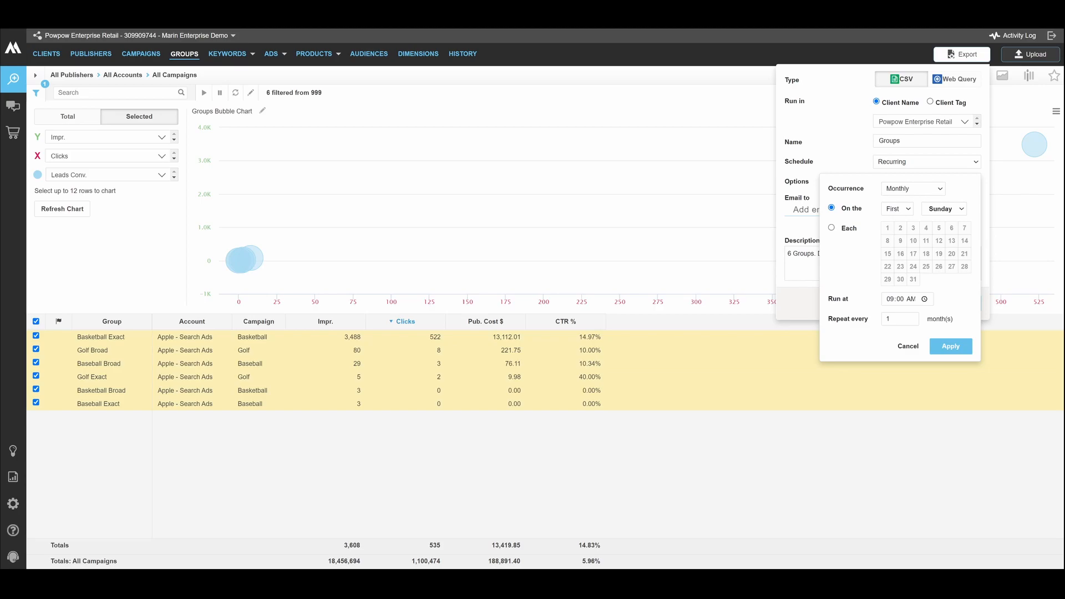
left_click(898, 209)
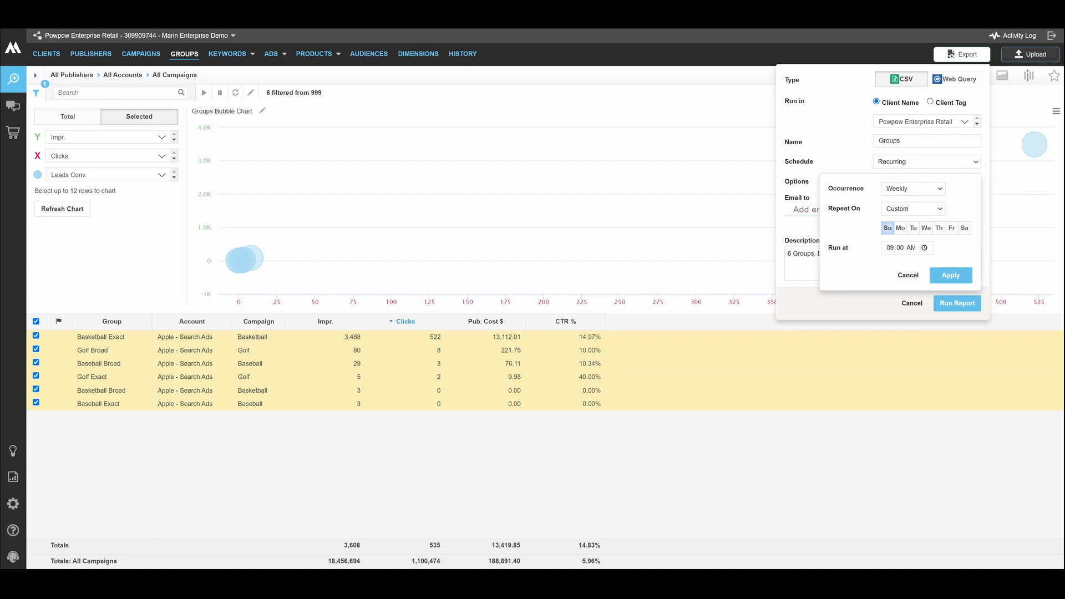
left_click(899, 200)
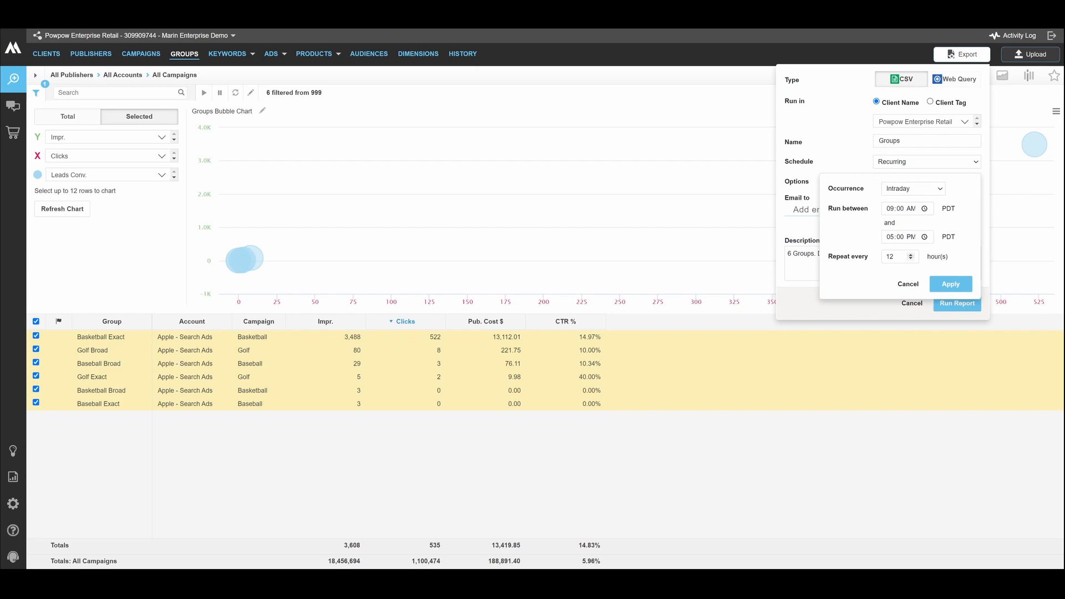
Adjust the hourly repeat interval of the intraday export schedule, then switch the Groups export type to Web Query
left_click(910, 258)
left_click(910, 259)
left_click(910, 258)
left_click(910, 258)
left_click(910, 259)
left_click(910, 258)
left_click(910, 258)
left_click(909, 259)
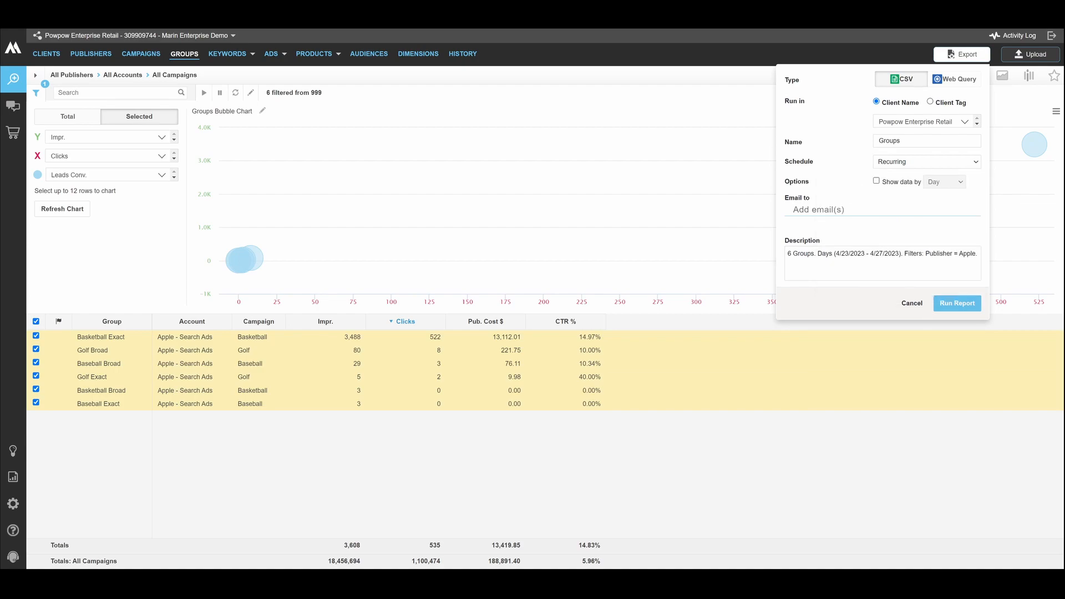
left_click(954, 79)
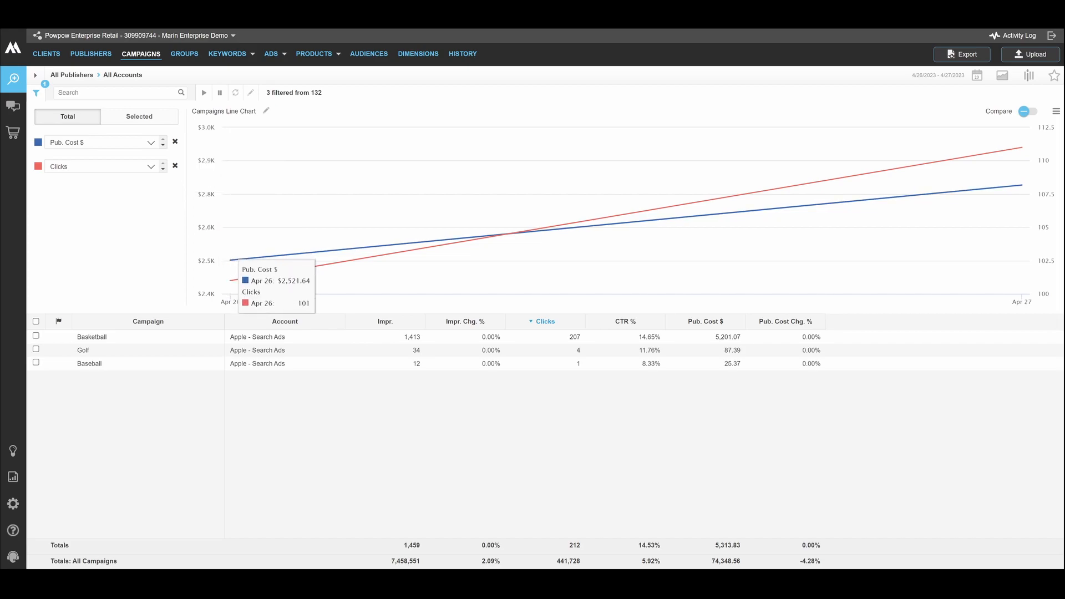
Try selecting only the Baseball and Golf campaigns, clear them, and select all the listed Apple - Search Ads campaigns together
left_click(36, 363)
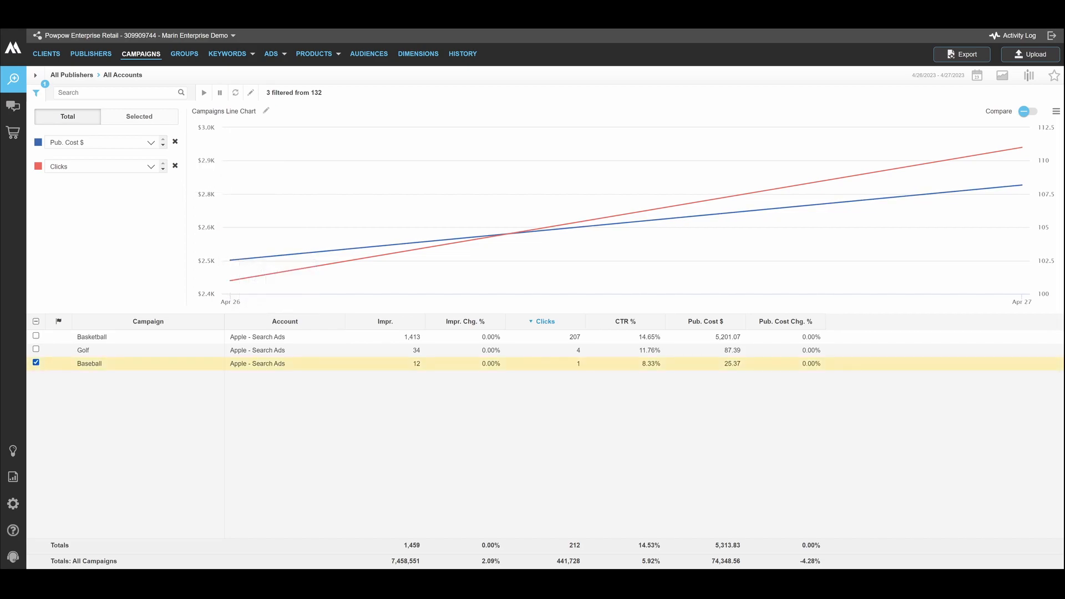
left_click(36, 349)
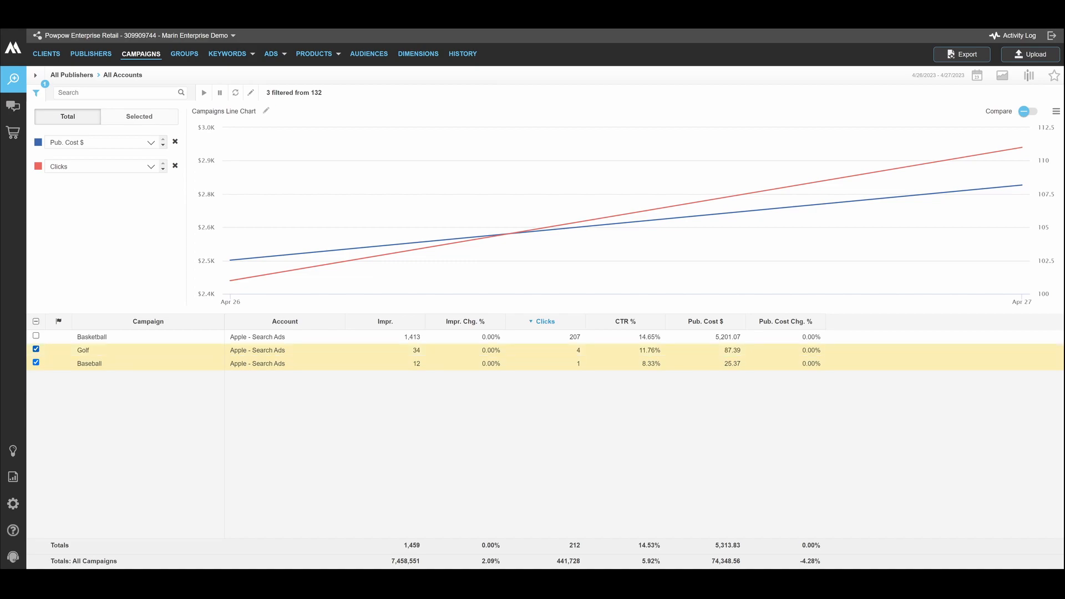
left_click(36, 321)
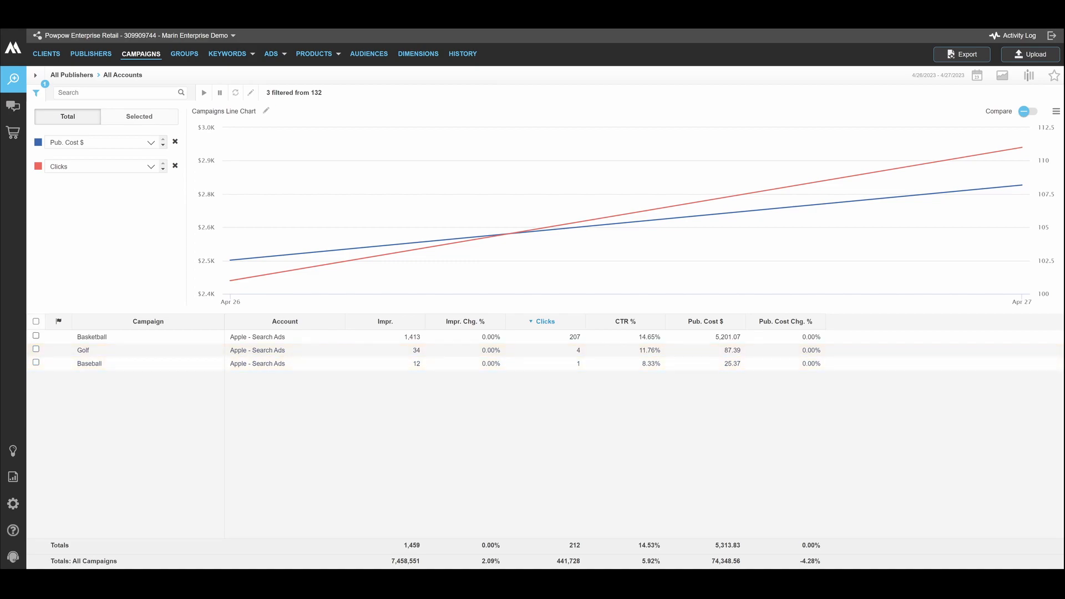
left_click(36, 321)
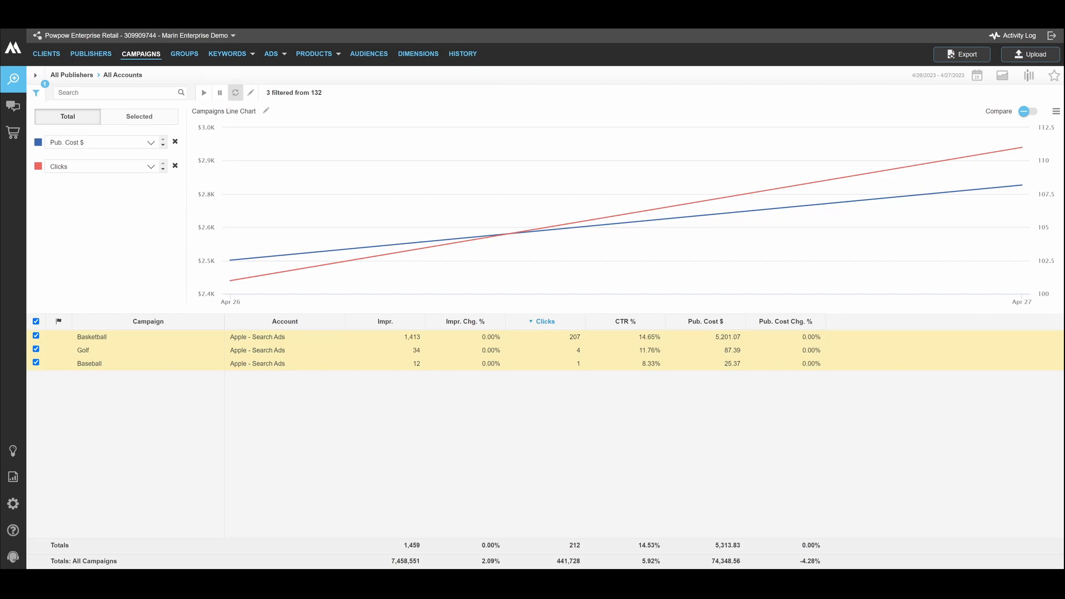
In the bulk edit of the selected campaigns, choose mapping to the existing strategy Apple Search Ads under strategy management
left_click(251, 93)
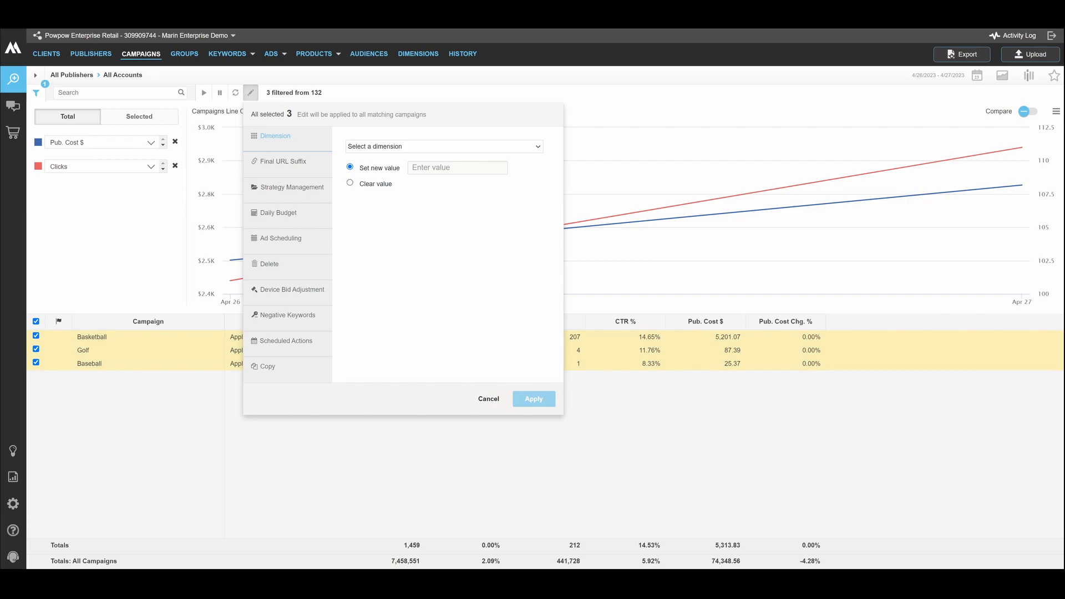
left_click(291, 187)
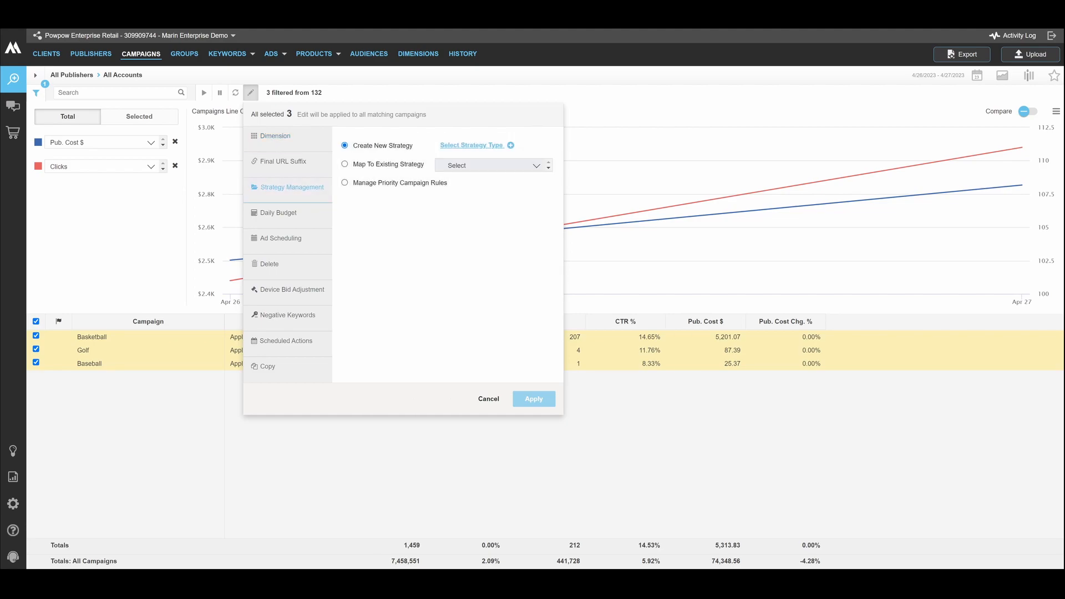
left_click(344, 164)
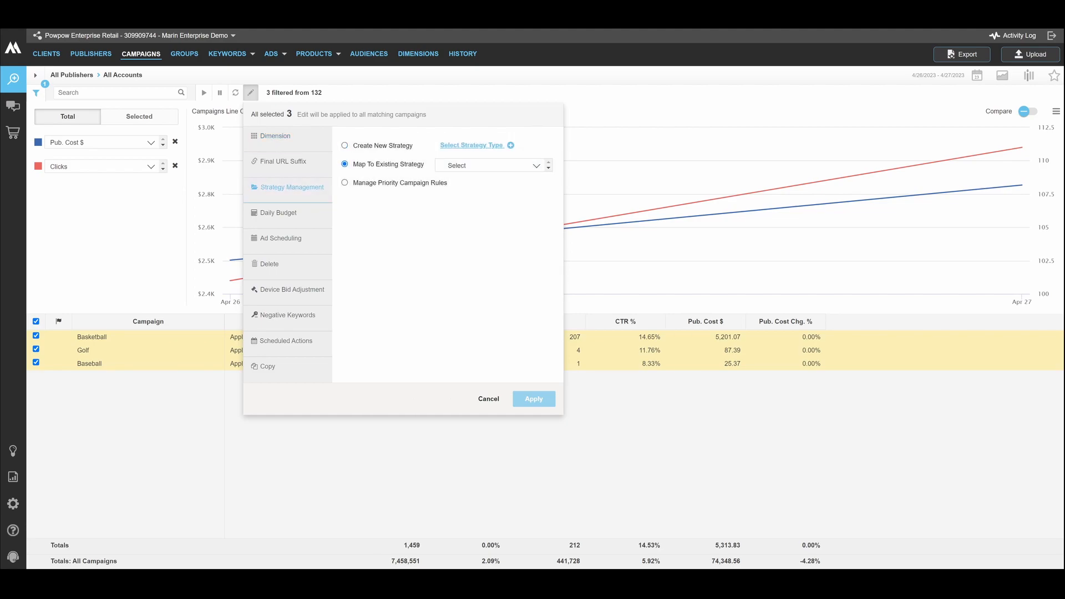
left_click(494, 165)
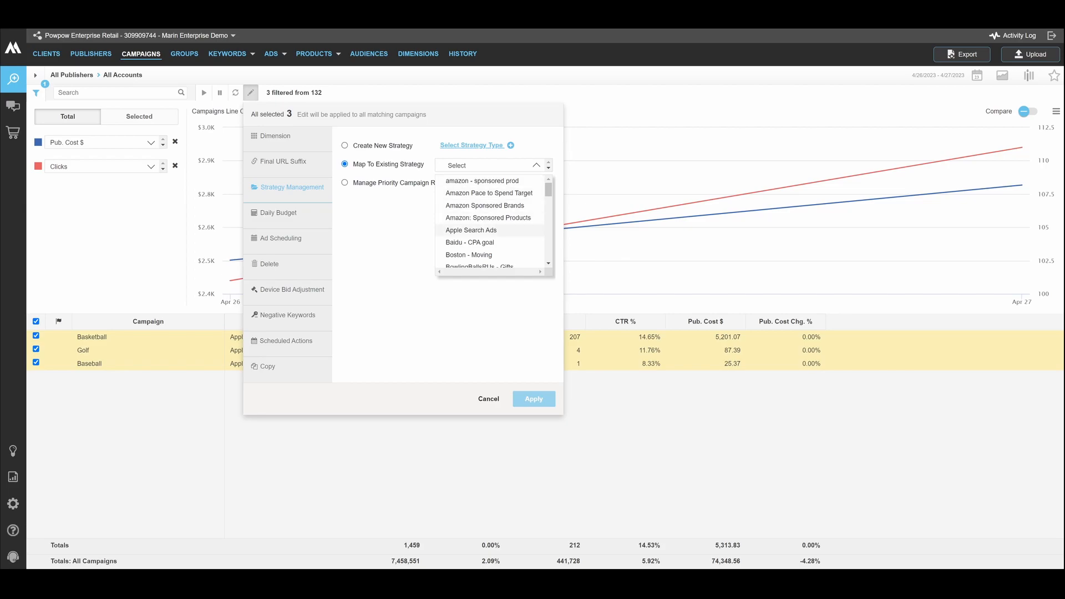
left_click(470, 230)
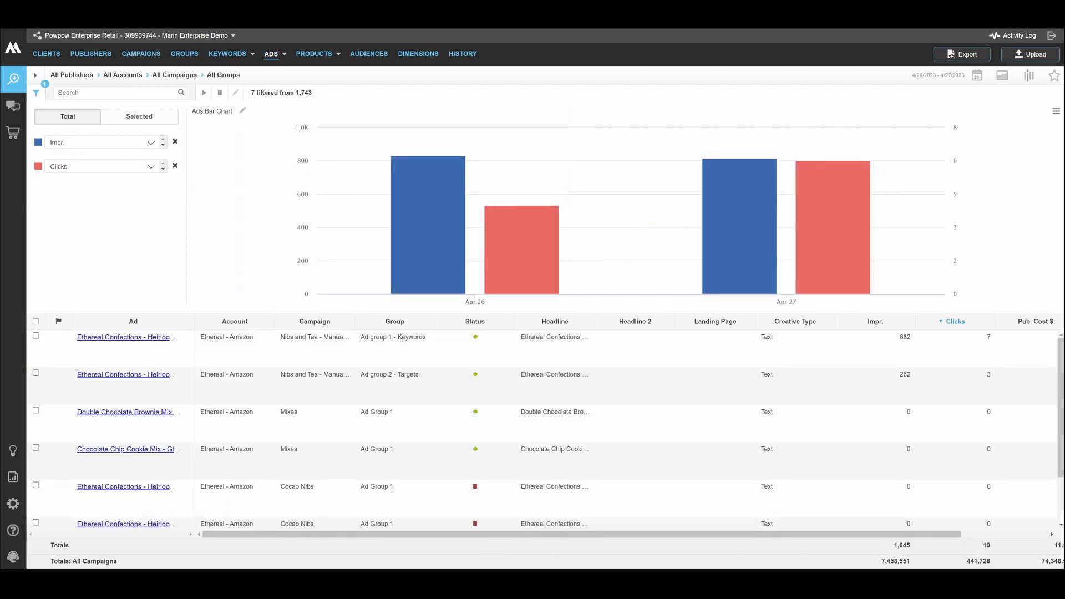
Open the bulk upload for Ads and switch its data entry from text to the grid layout
left_click(1029, 54)
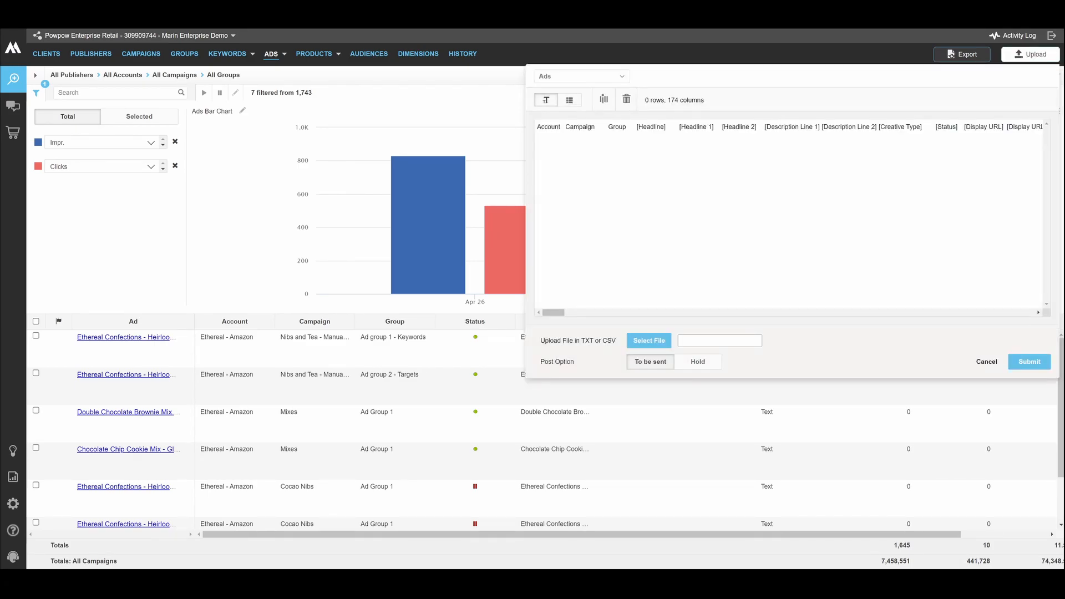
left_click(569, 99)
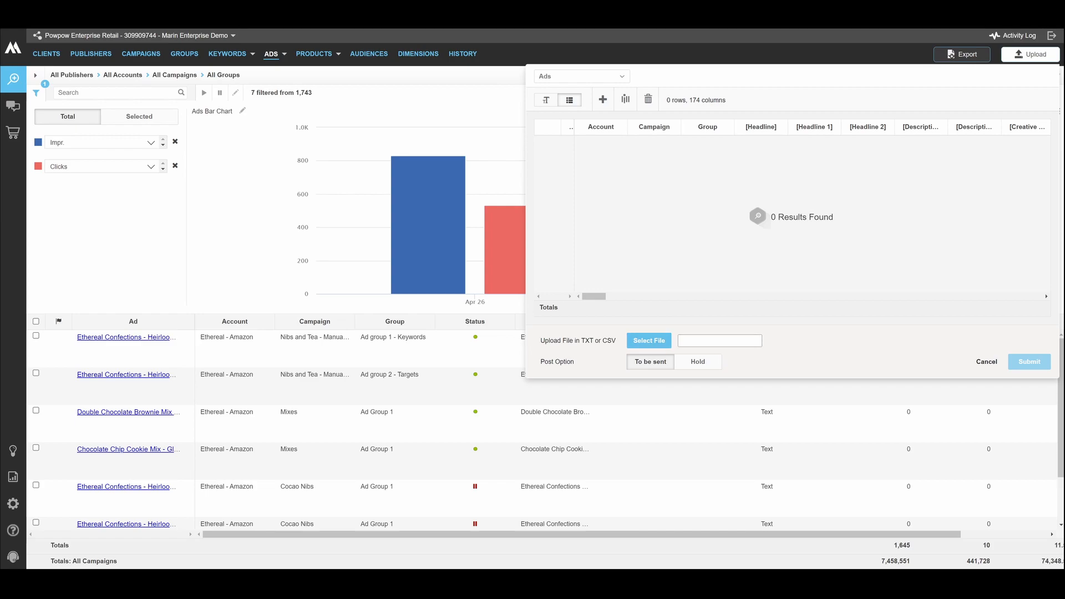
Switch the Ads bulk upload back to text entry and place the cursor below the column headings, checking the Status and Display URL headings
left_click(545, 100)
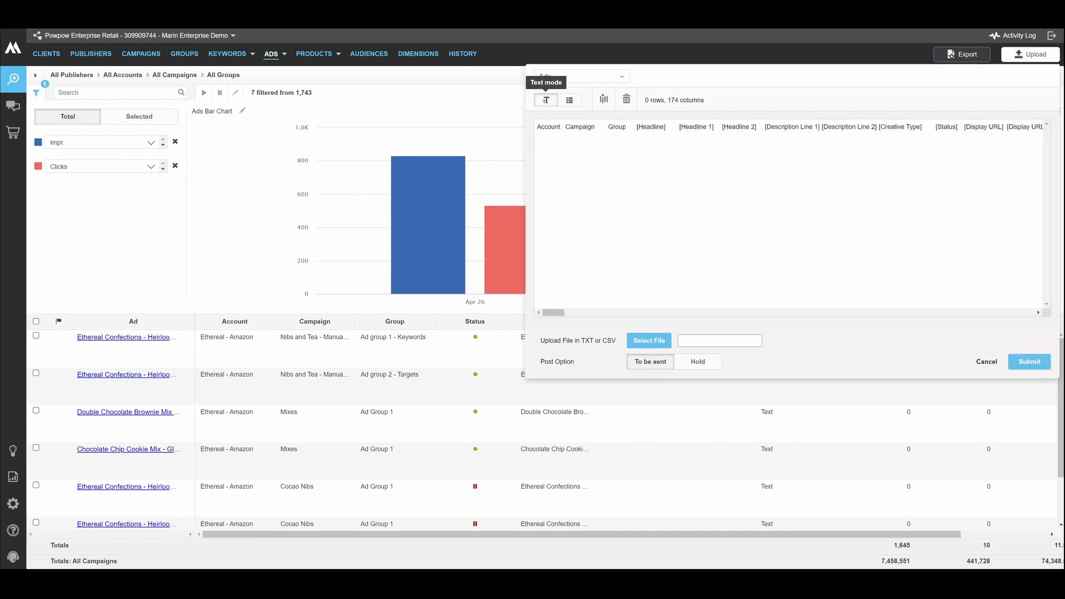
left_click(1029, 295)
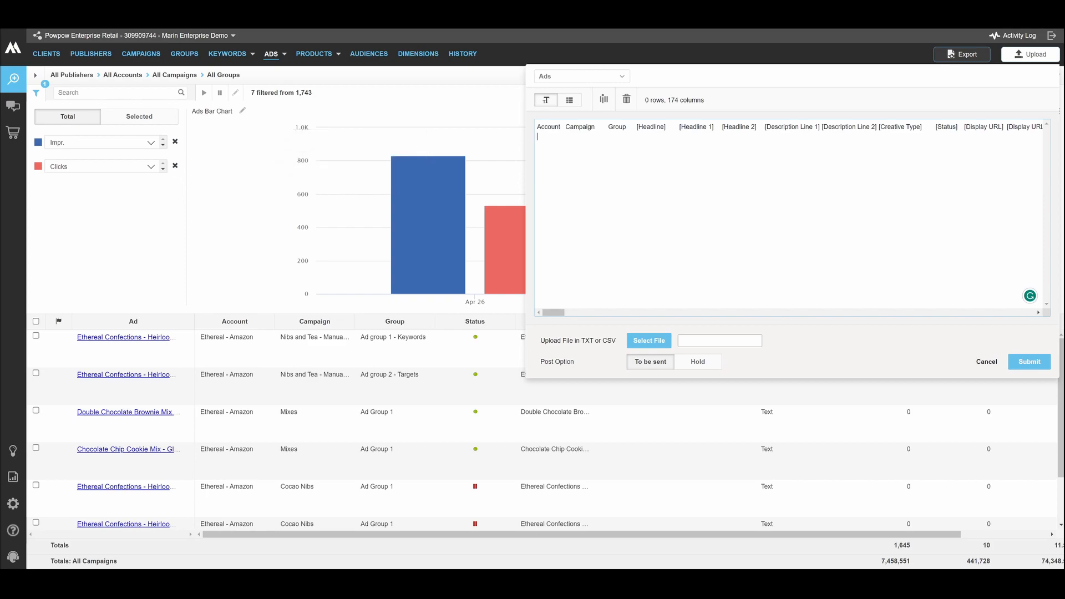
left_click_drag(935, 127, 964, 127)
left_click(975, 127)
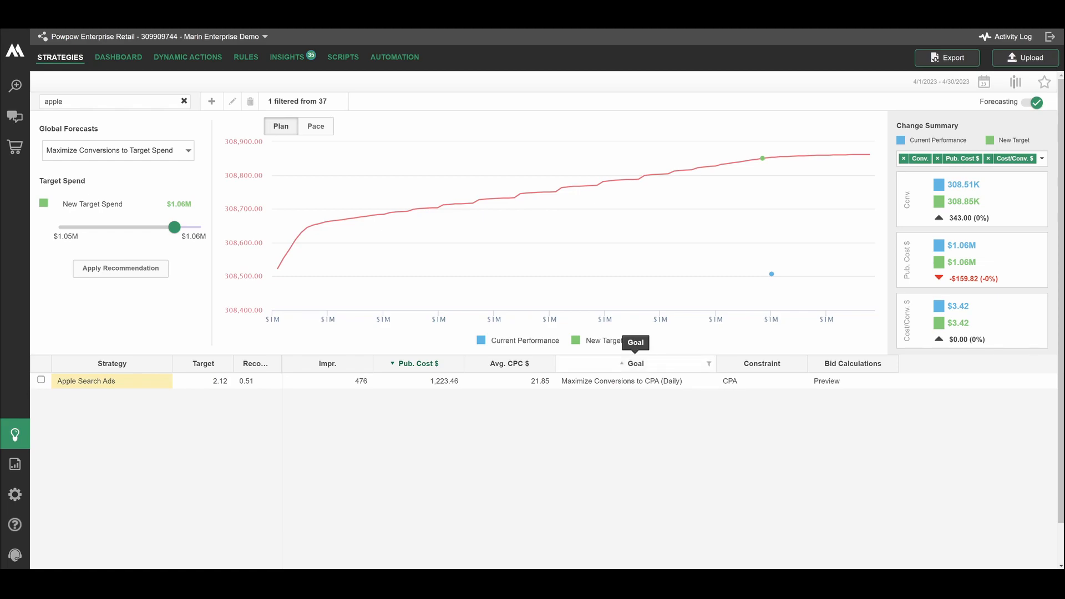
Lower the forecast's new target spend to $1.05M, then raise it back to $1.06M
left_click(168, 227)
left_click_drag(168, 227, 116, 227)
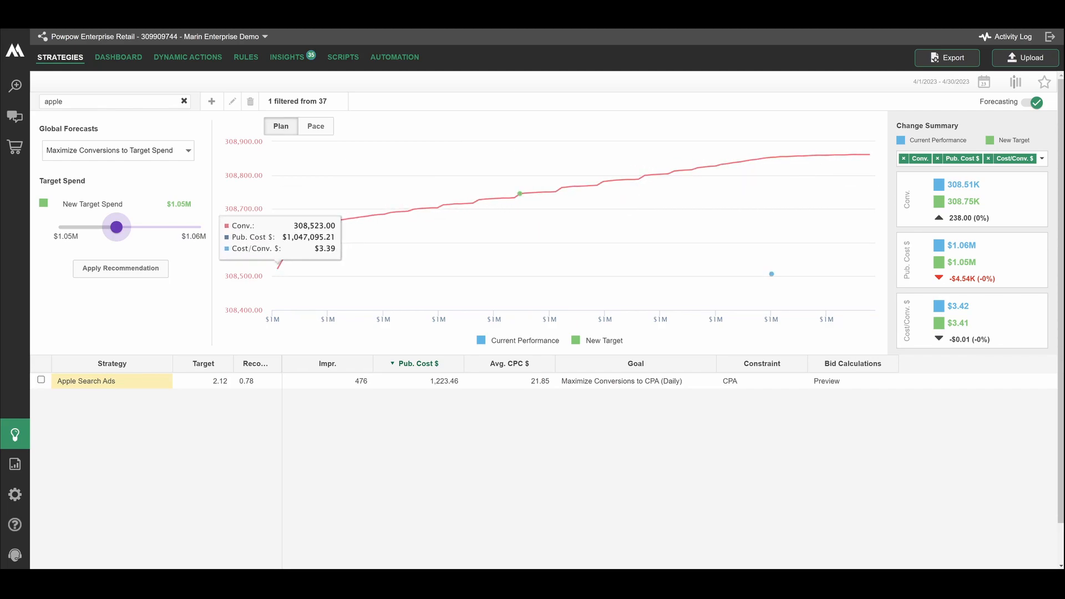
left_click_drag(116, 227, 177, 227)
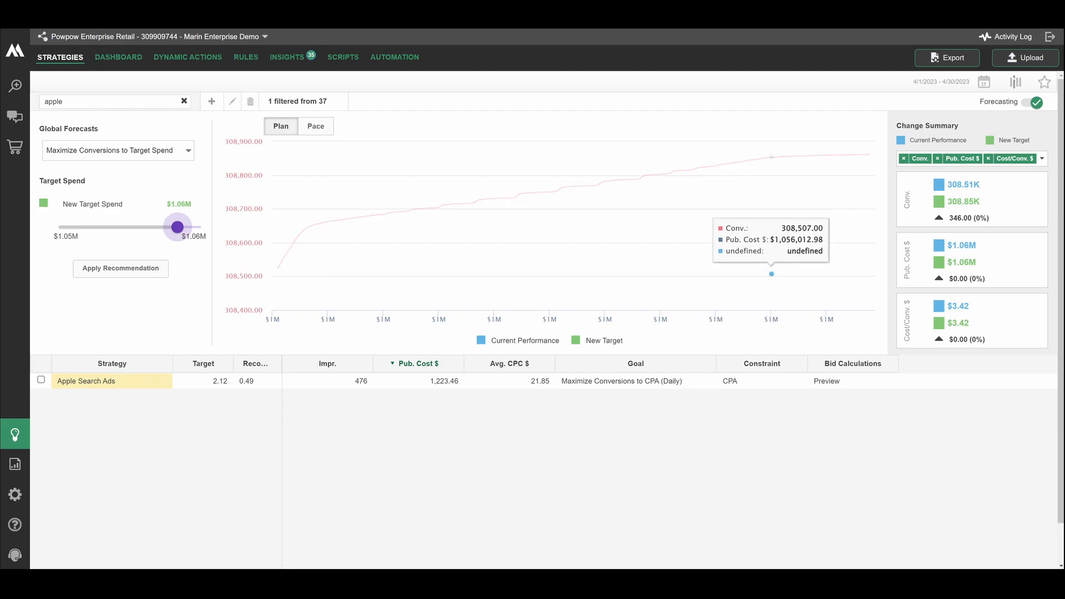
Open the Apple Search Ads strategy's target settings and rules for editing and bring up the list of rules that can be added
left_click(162, 380)
left_click(116, 517)
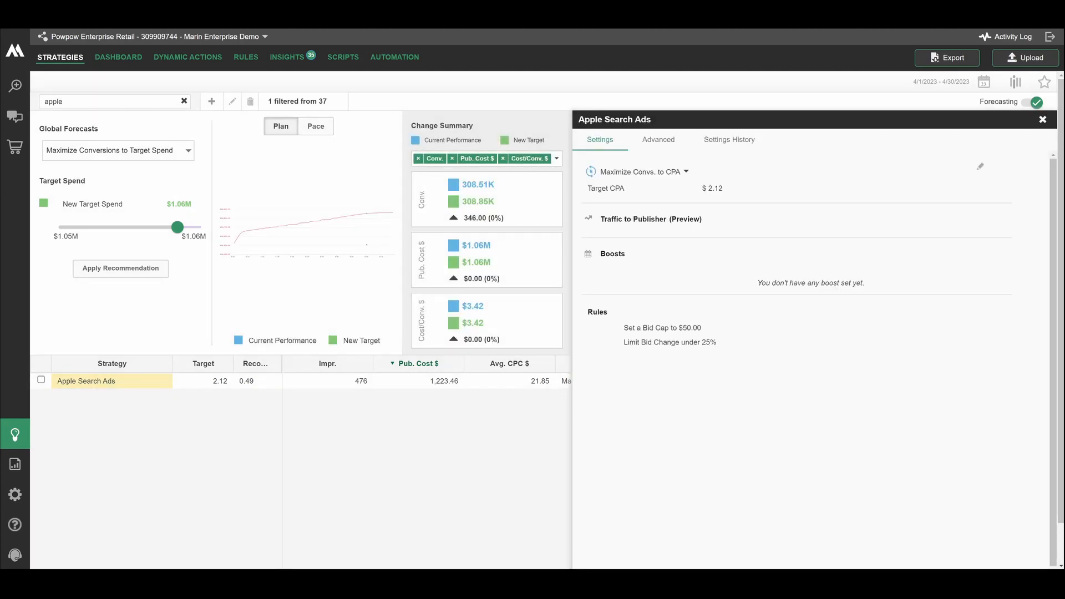
left_click(979, 166)
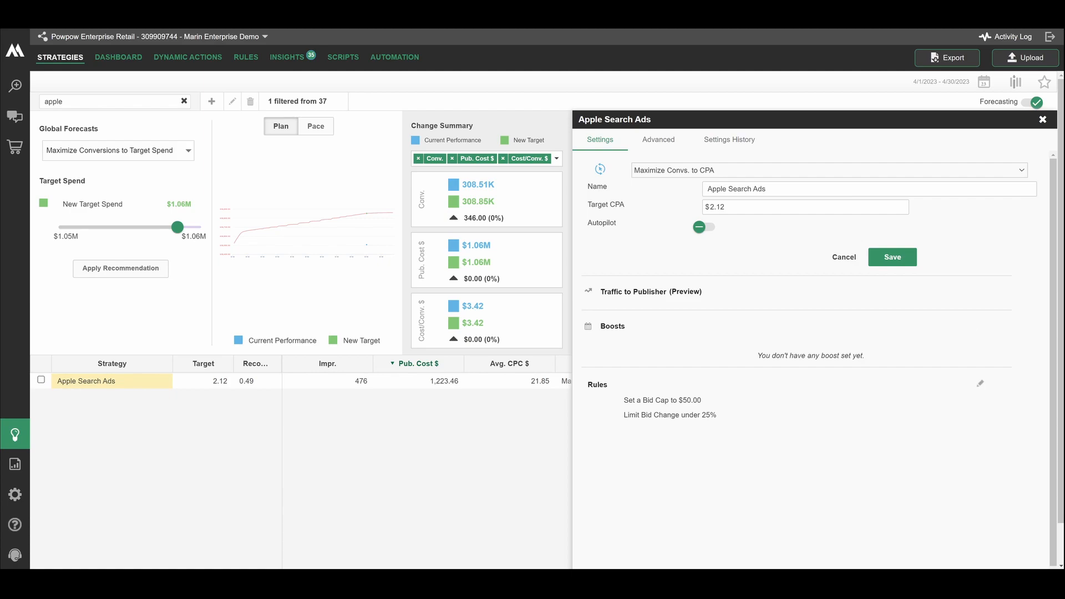
left_click(980, 383)
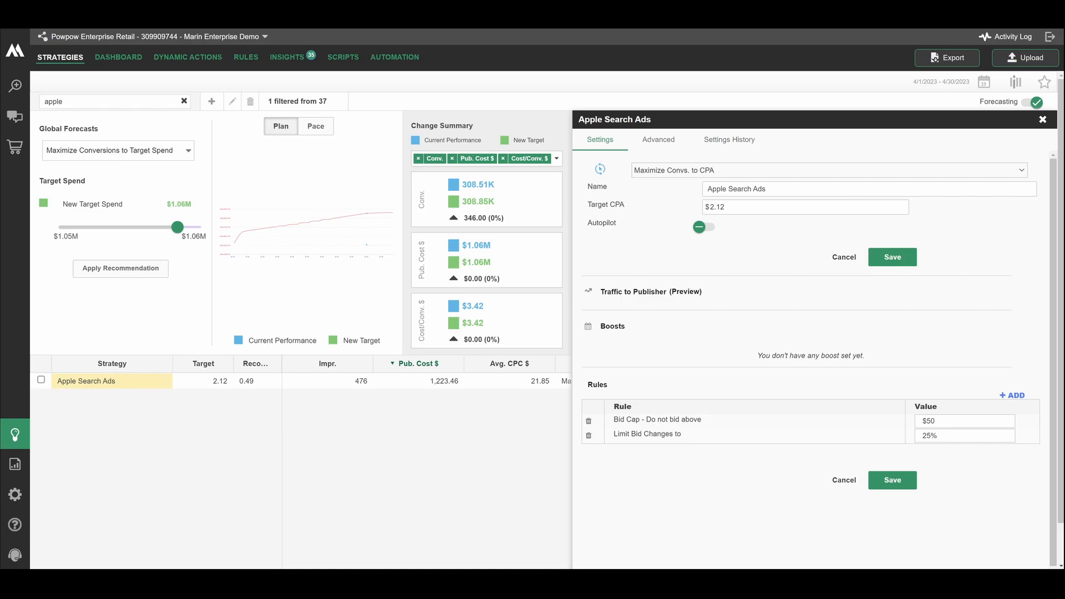
left_click(1012, 395)
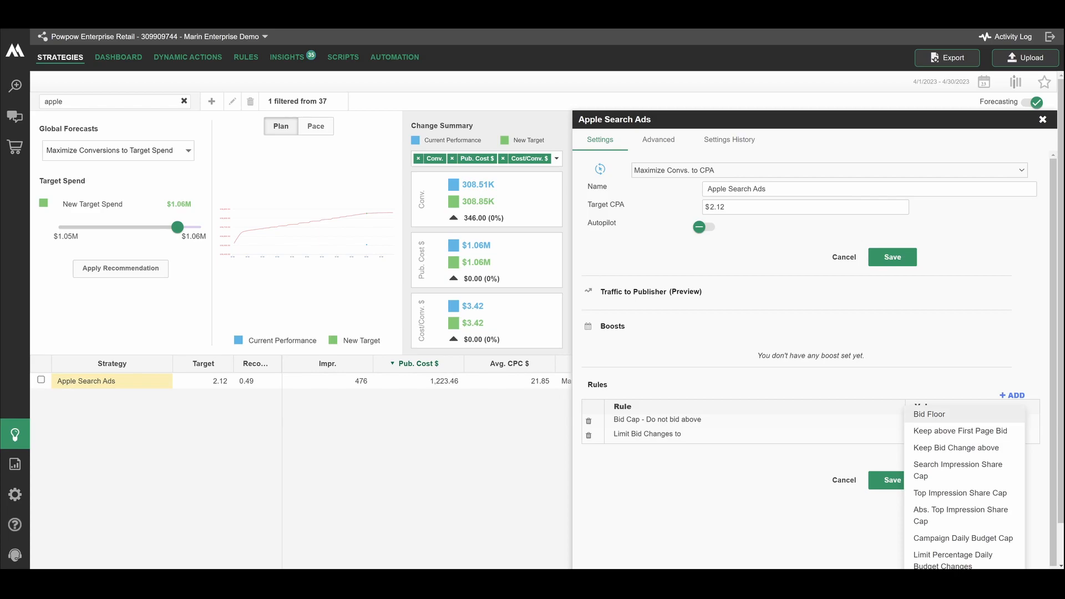
scroll(965, 445, "down", 1)
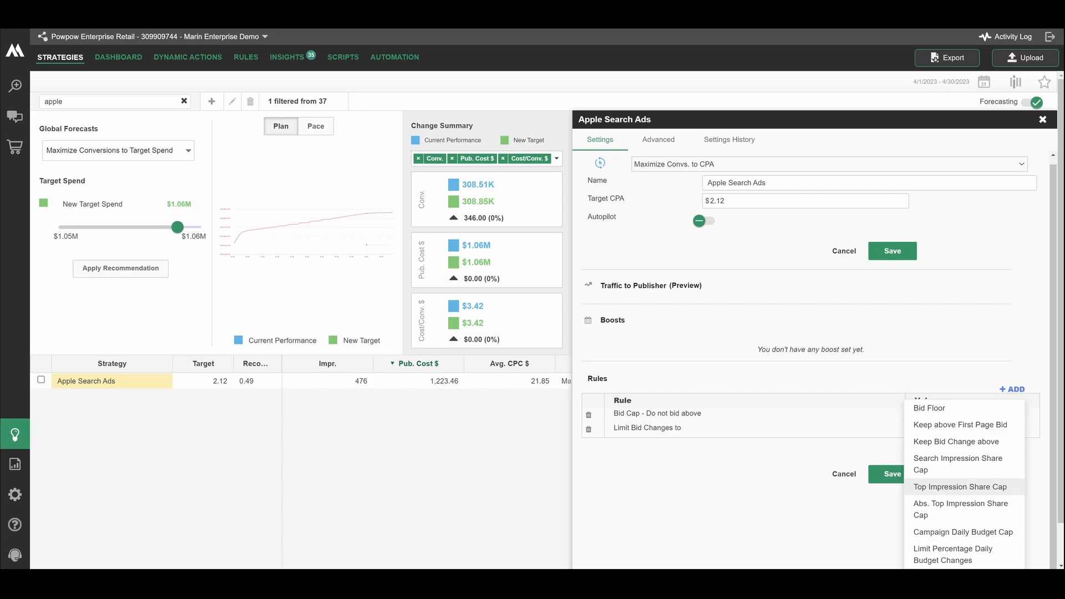
Open the revenue event and excluded dates in the strategy's advanced settings for editing
left_click(658, 140)
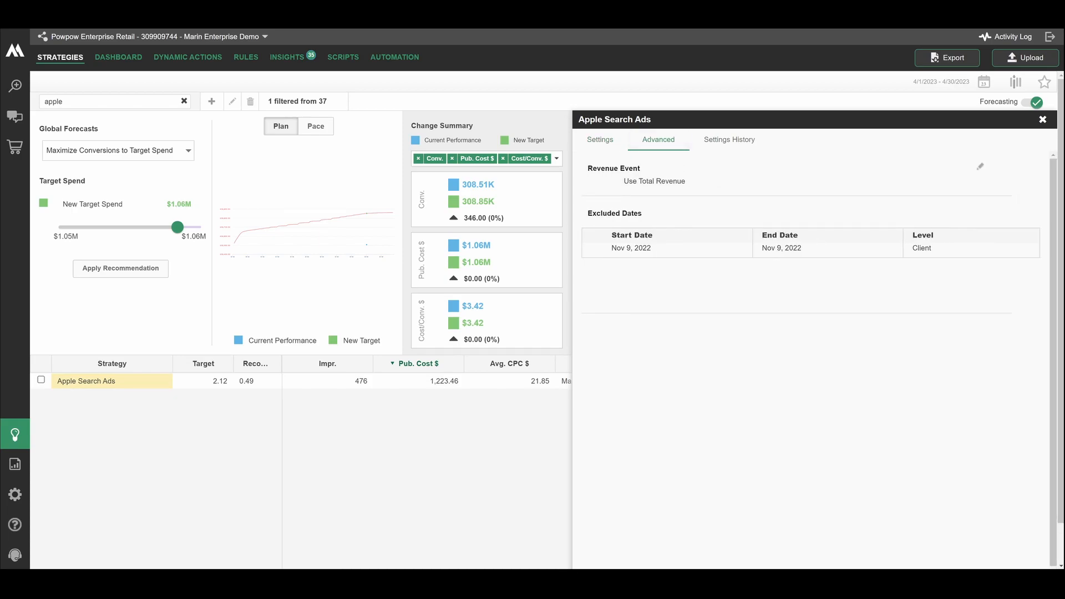
left_click(979, 166)
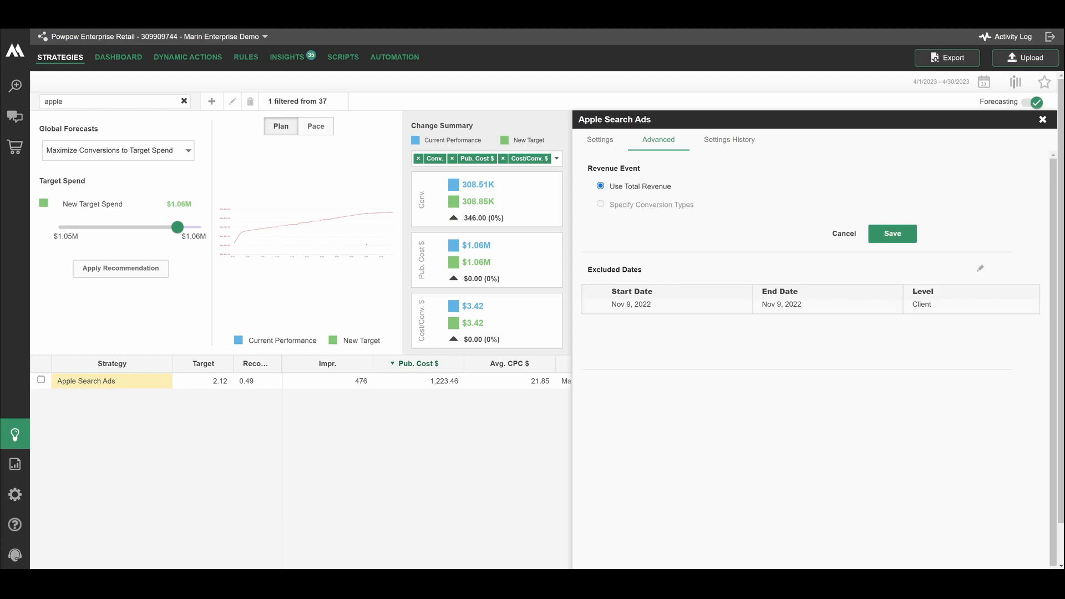
left_click(980, 268)
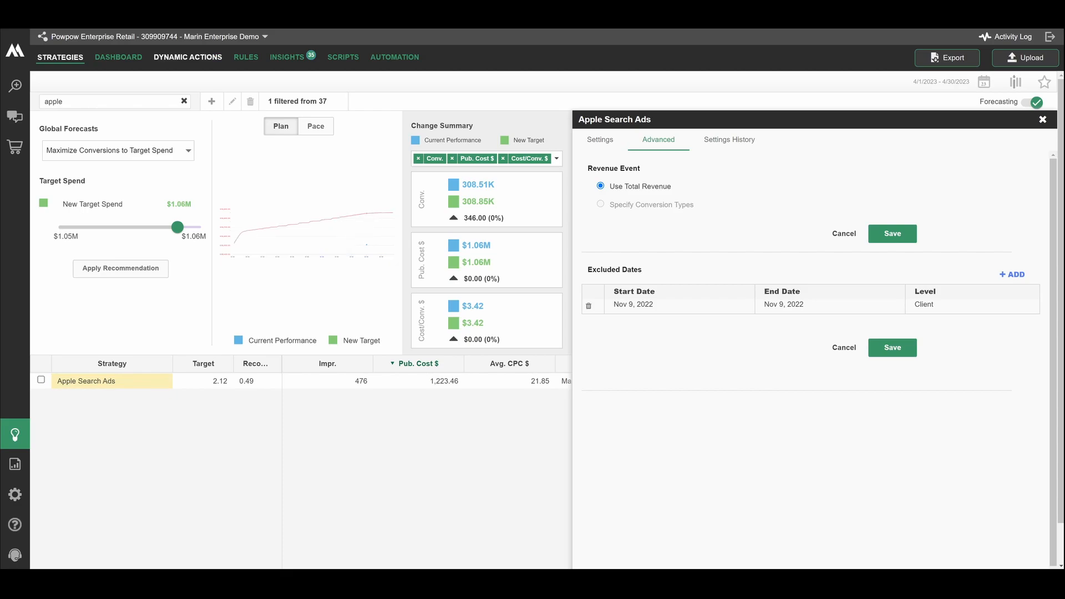
Go to the dynamic actions and open the SOV Optimizer action
left_click(188, 57)
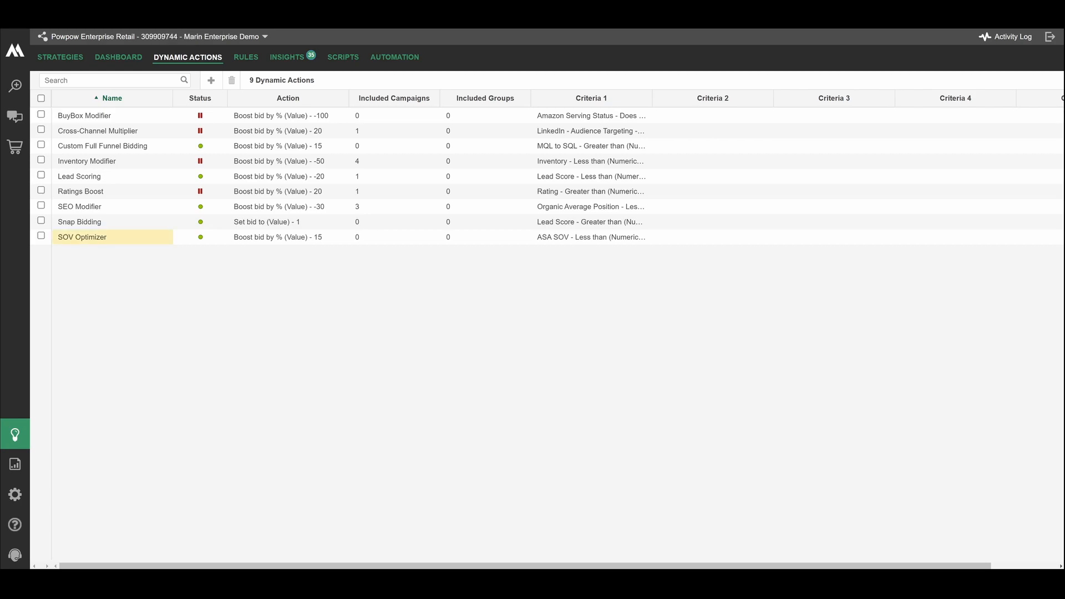
left_click(82, 237)
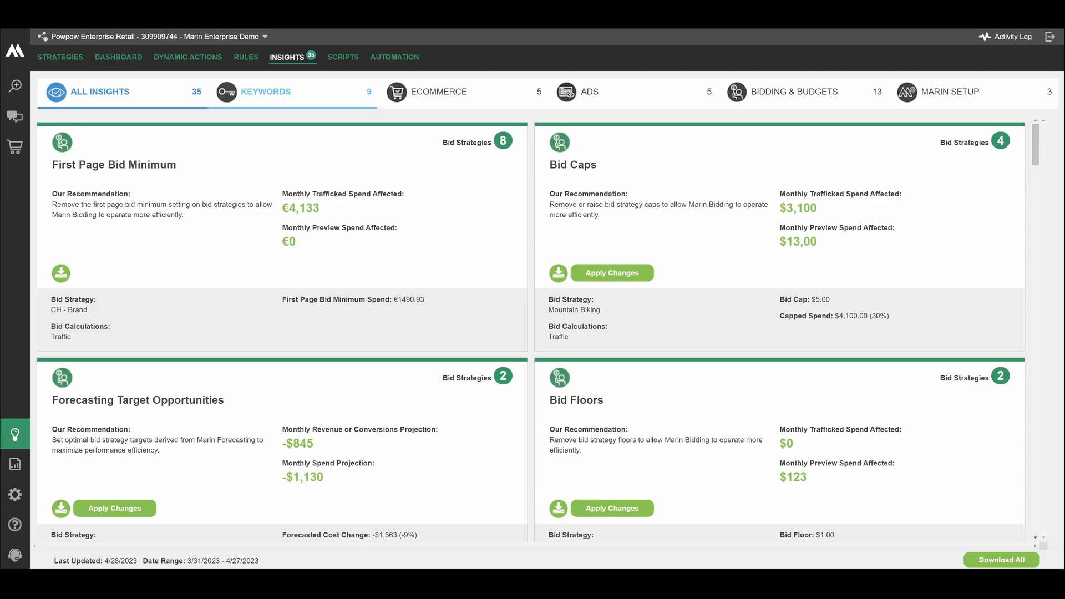
Show only the keyword insights and review the Apple keyword, match type and negative keyword expansion recommendations
left_click(266, 92)
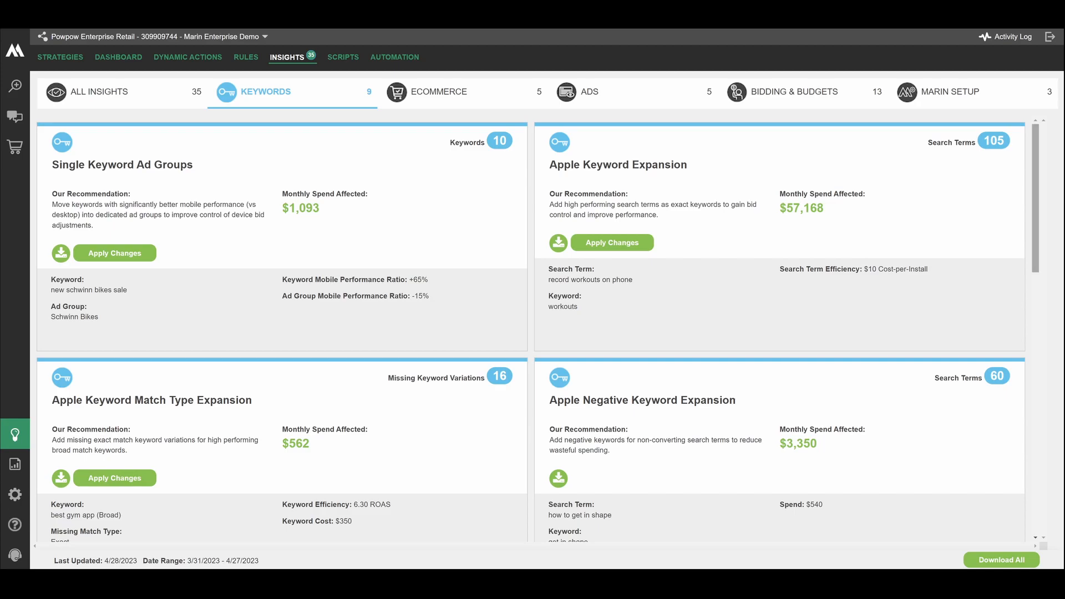
scroll(538, 329, "down", 3)
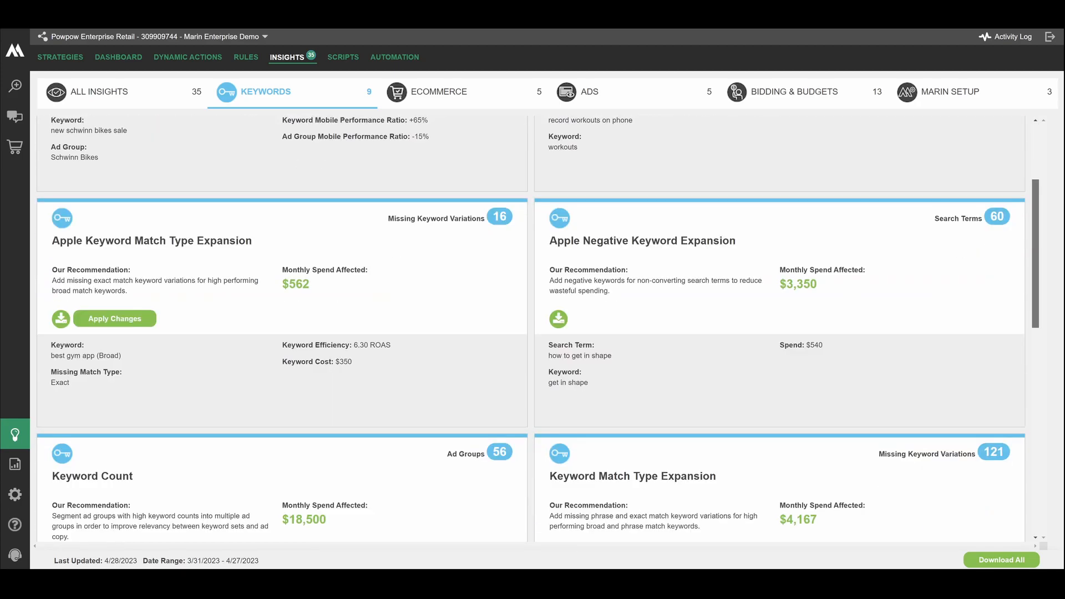
scroll(538, 328, "down", 1)
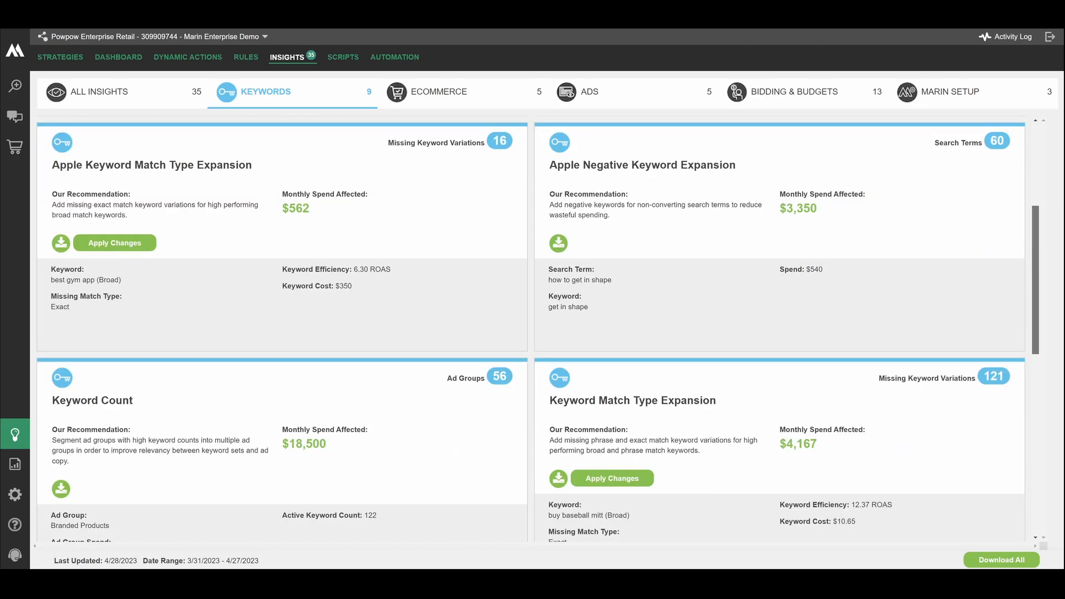
scroll(538, 328, "down", 1)
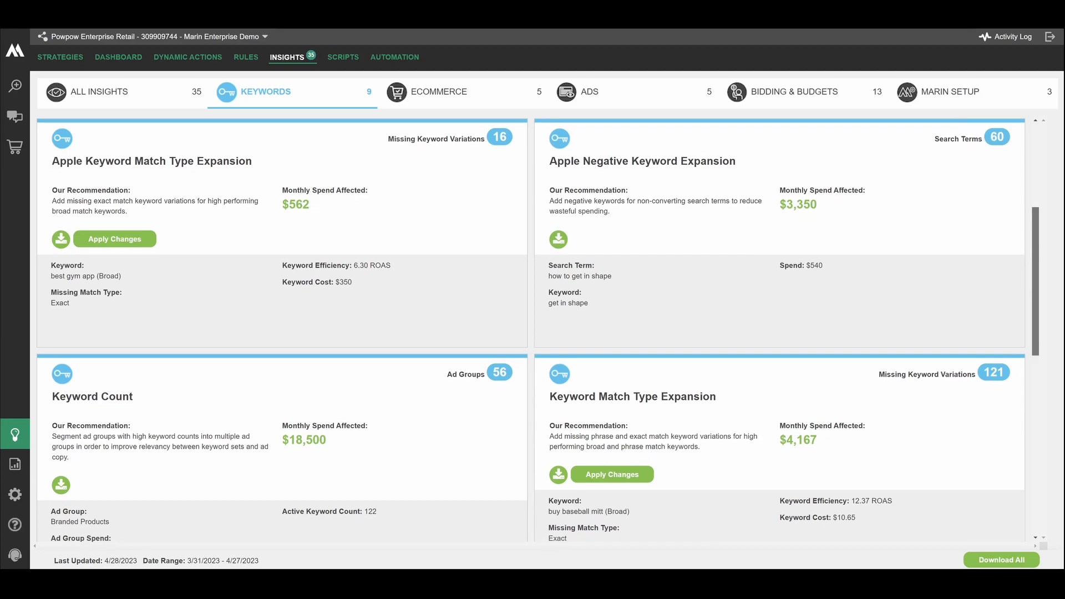
scroll(537, 328, "up", 4)
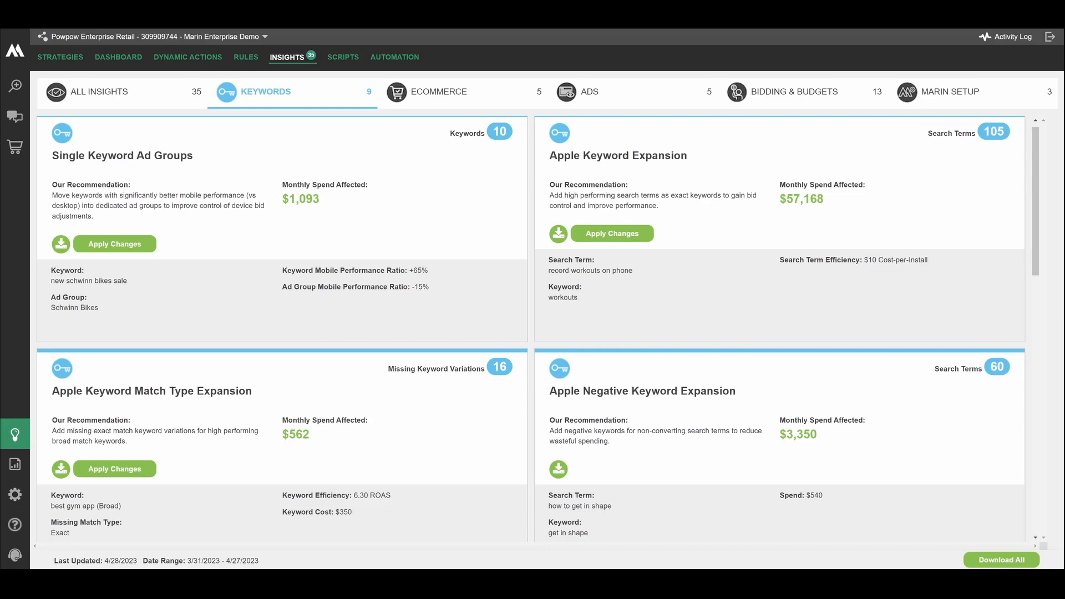
left_click_drag(1035, 201, 1036, 417)
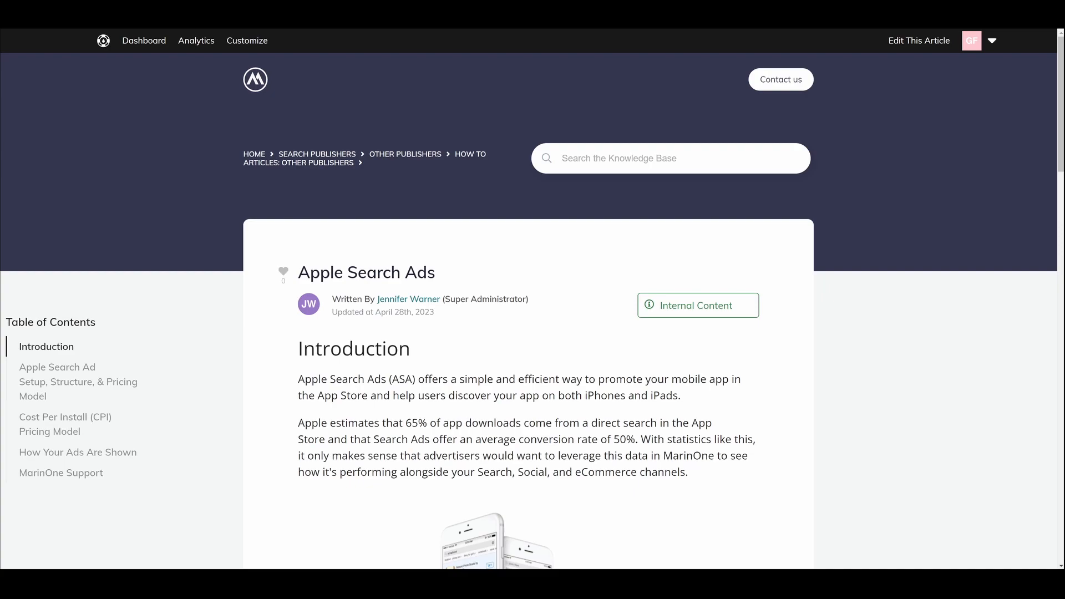
Read through the Apple Search Ads knowledge base article, from the introduction to the MarinOne Support section, and return to its beginning
scroll(533, 298, "down", 3)
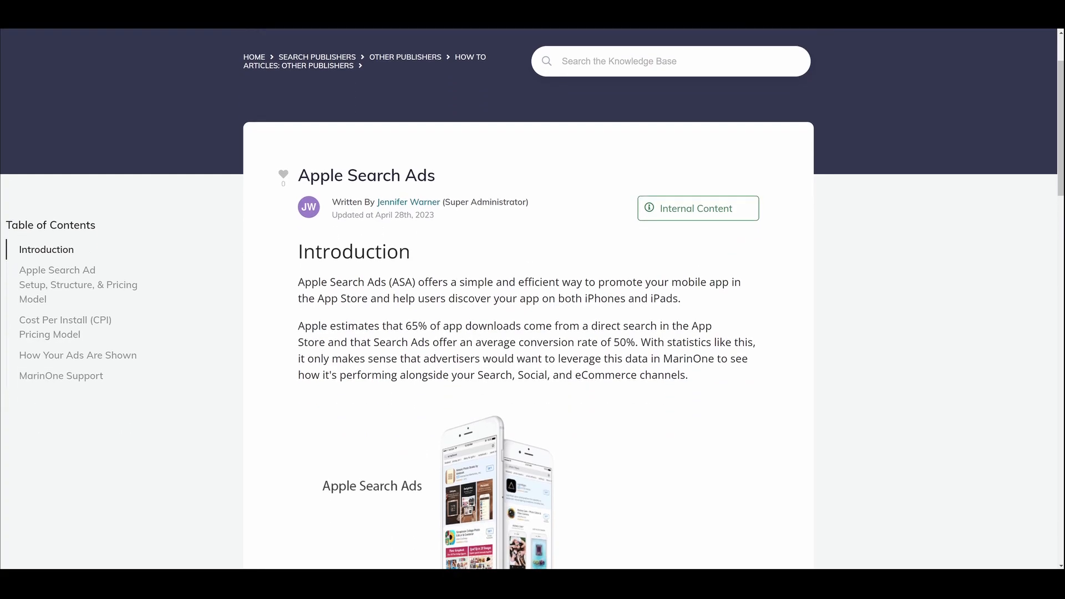
scroll(532, 298, "down", 2)
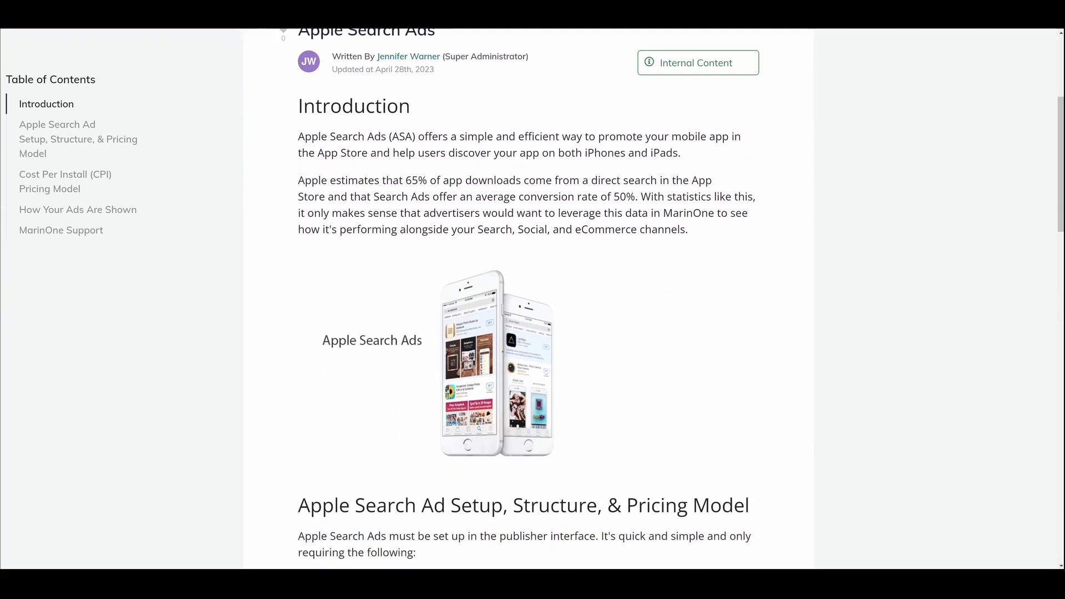
scroll(533, 298, "down", 5)
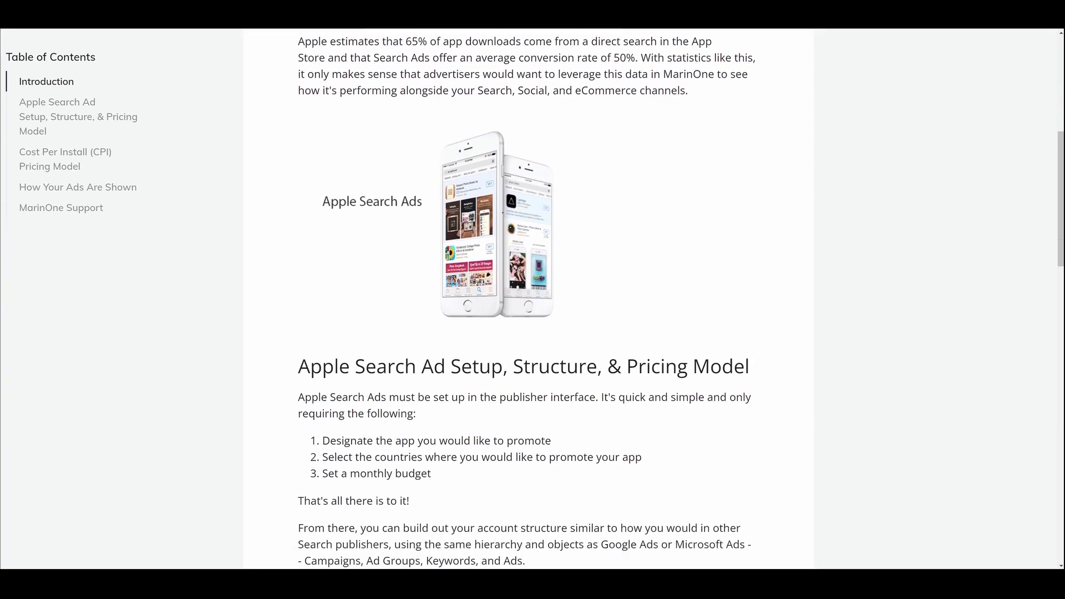
scroll(532, 298, "down", 4)
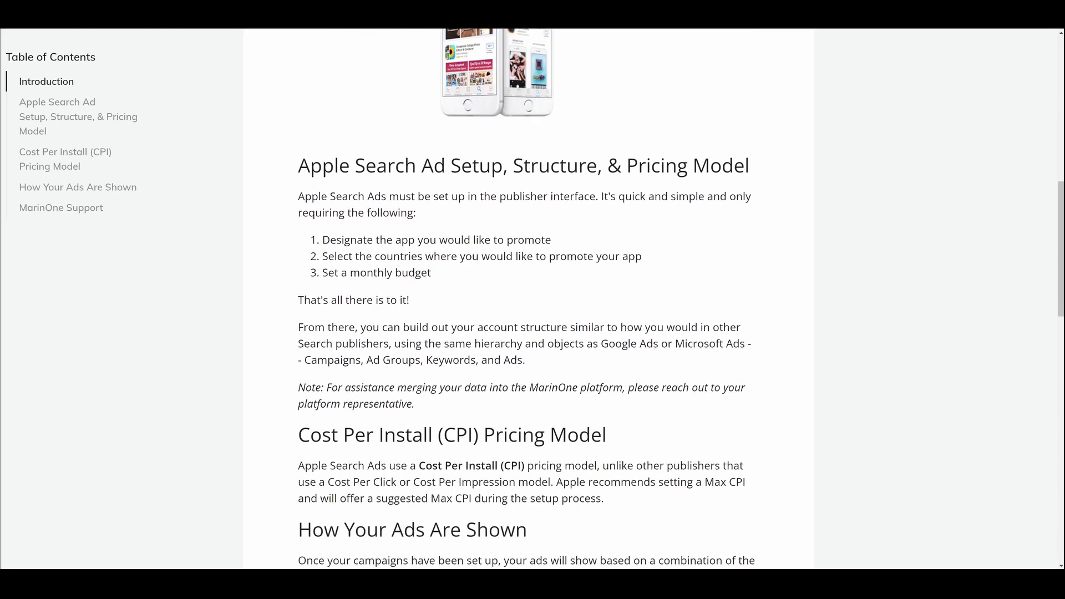
scroll(532, 298, "down", 5)
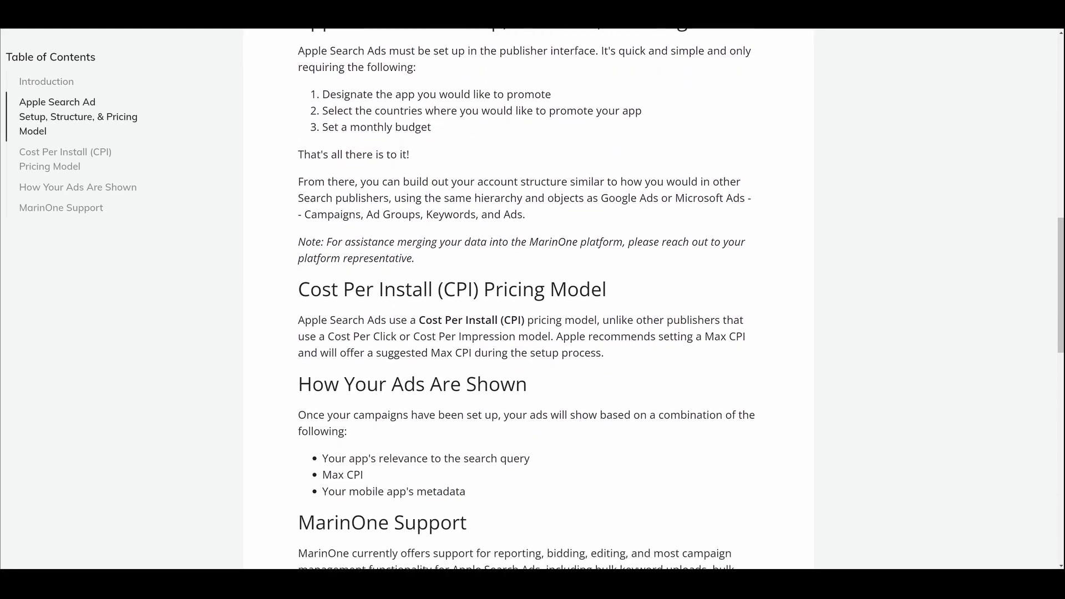
scroll(532, 299, "down", 1)
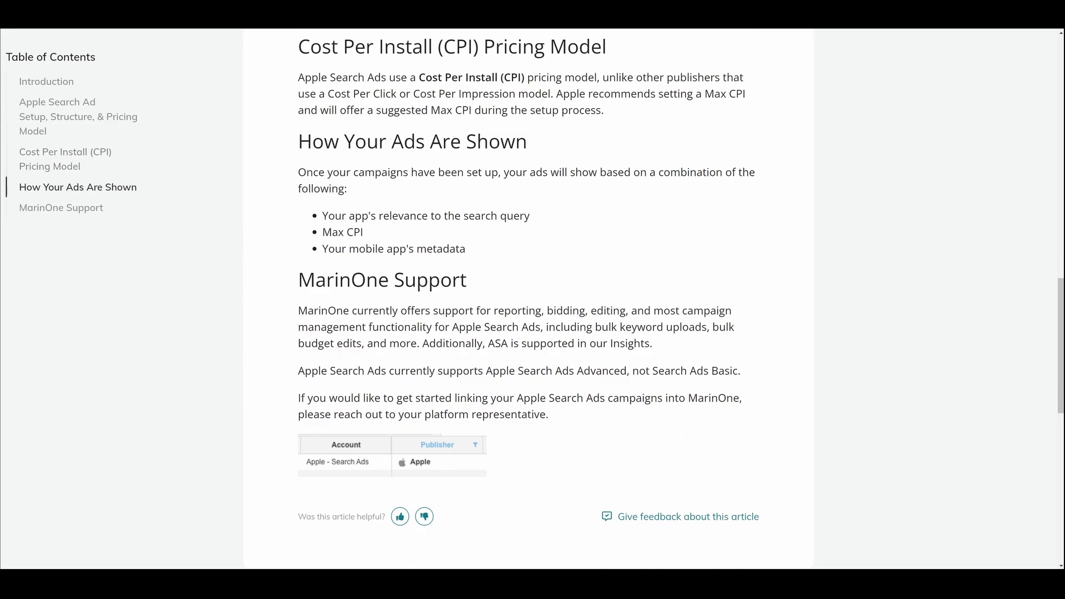
scroll(532, 298, "up", 15)
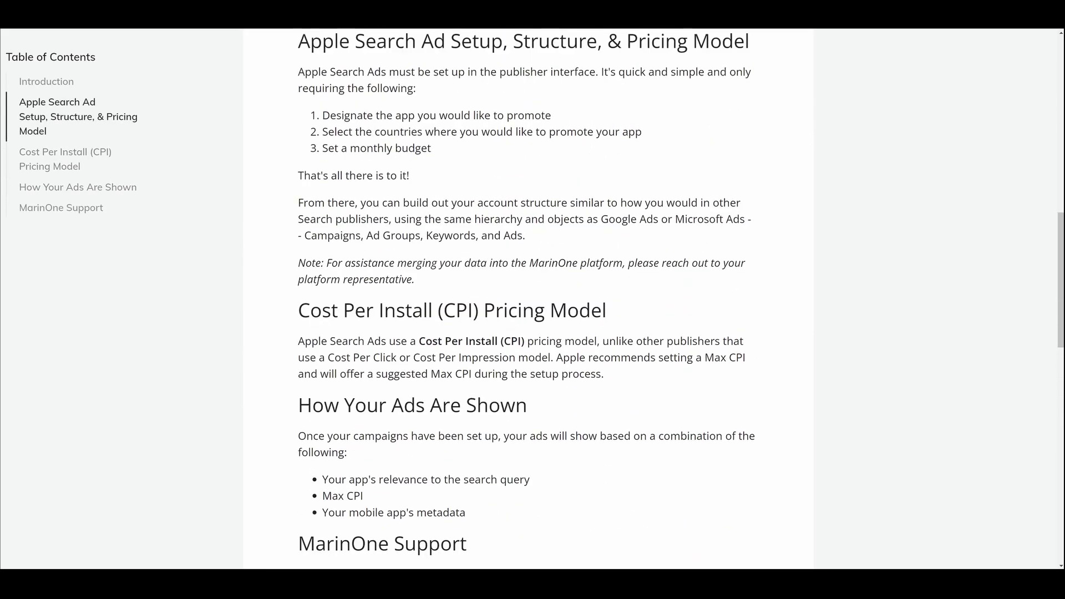
scroll(532, 299, "up", 7)
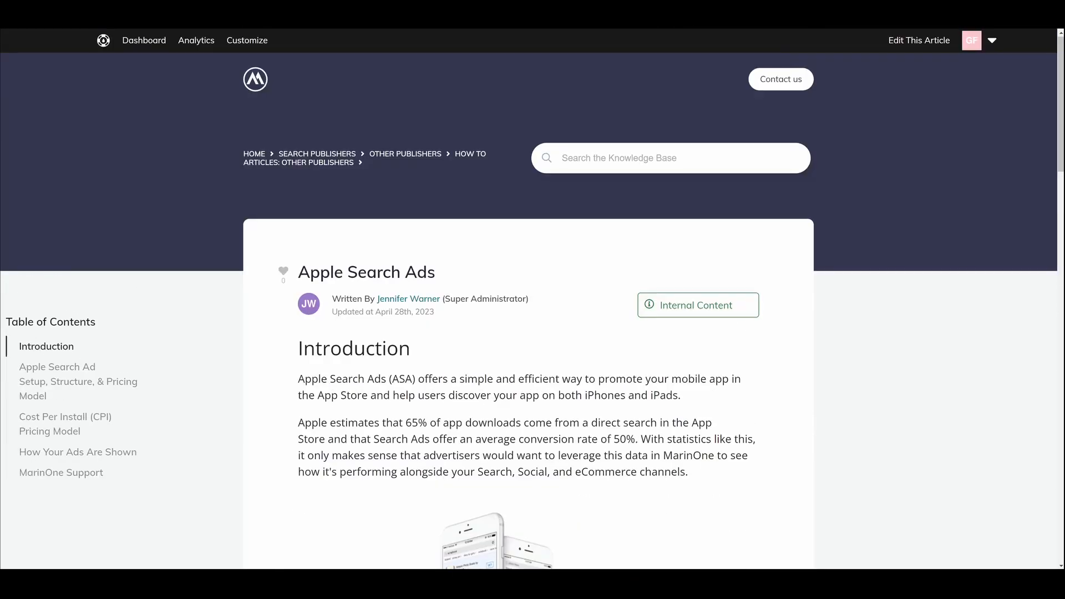